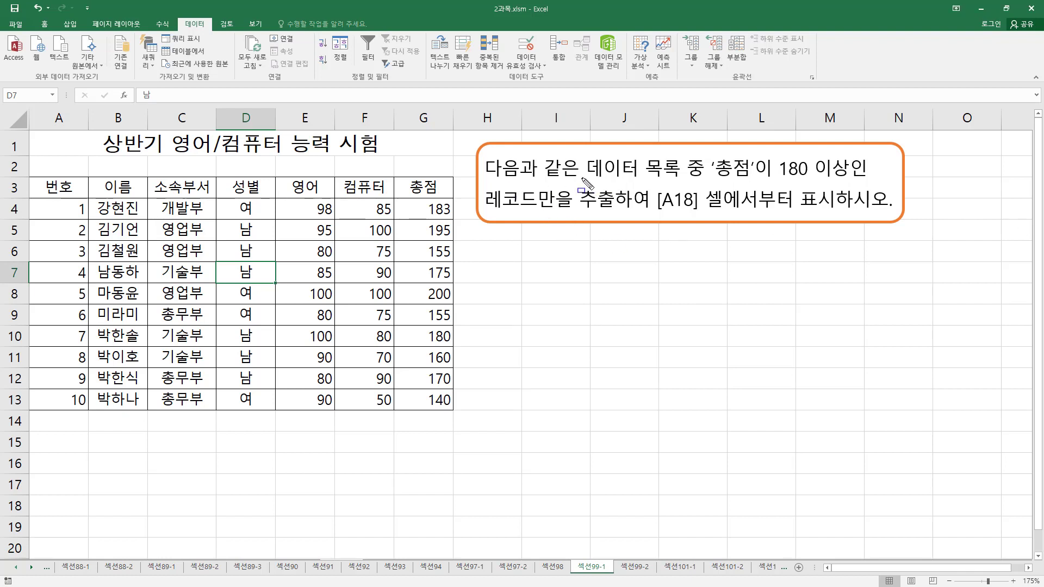
mouse_move(707, 154)
mouse_down()
mouse_move(740, 182)
mouse_move(862, 183)
mouse_move(851, 182)
mouse_up()
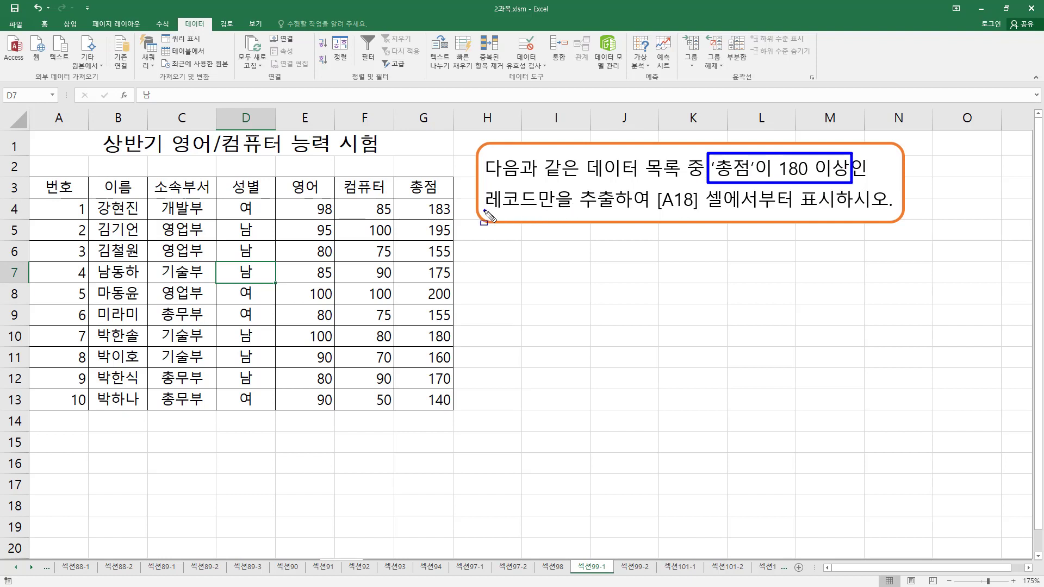
drag(484, 211, 615, 210)
mouse_move(663, 186)
mouse_down()
mouse_move(654, 215)
mouse_move(843, 218)
mouse_up()
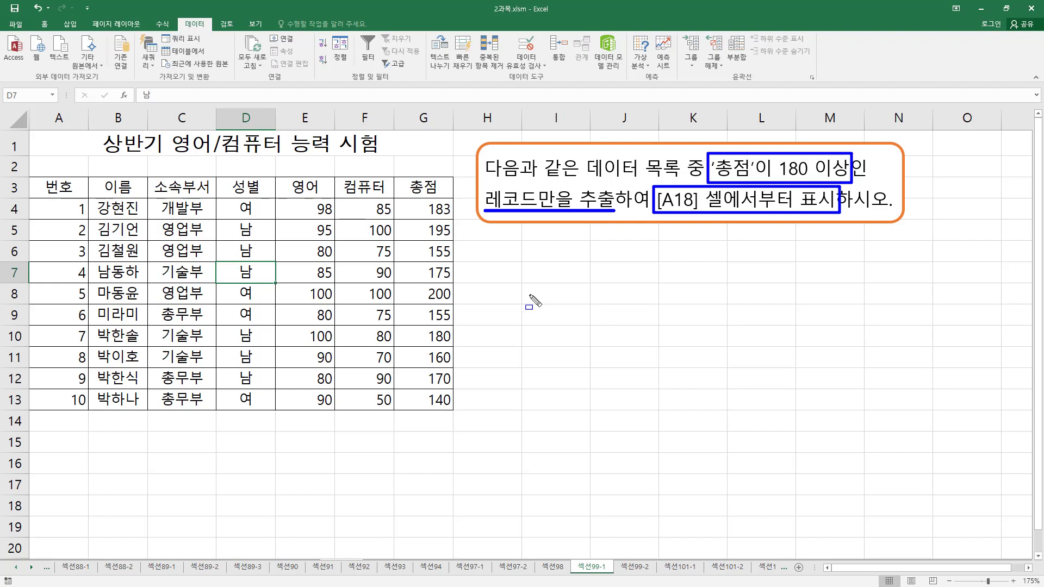
key(Escape)
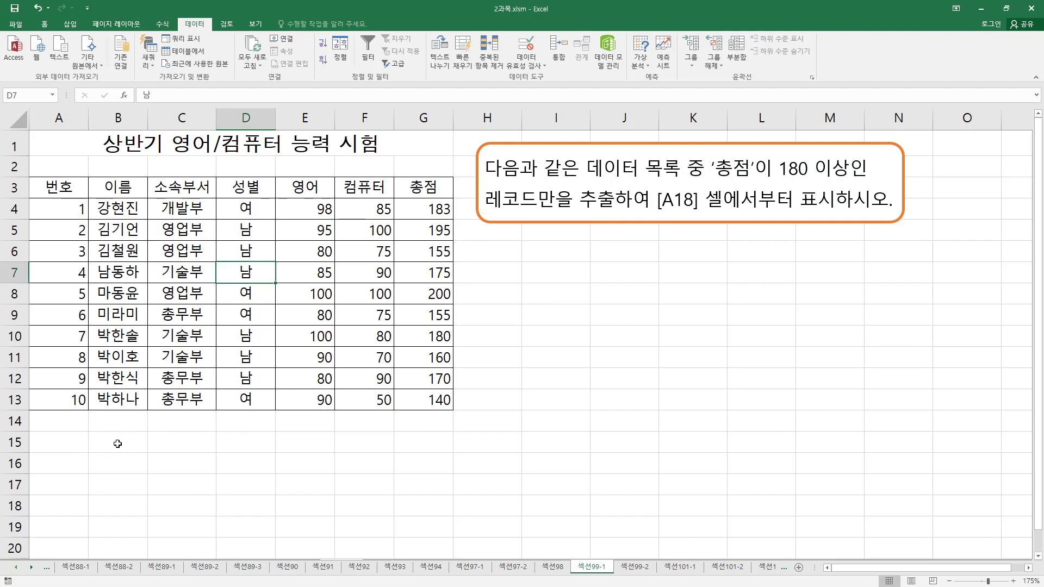
- Enter the filter condition in B15:B16, with the heading 총점 in B15 and >=180 in B16
click(120, 441)
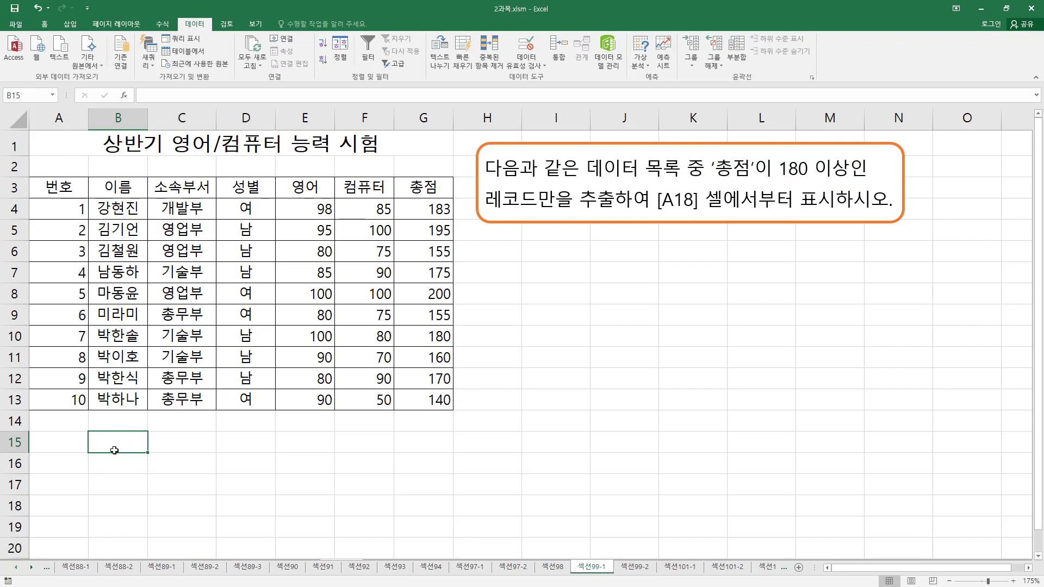
text(총점)
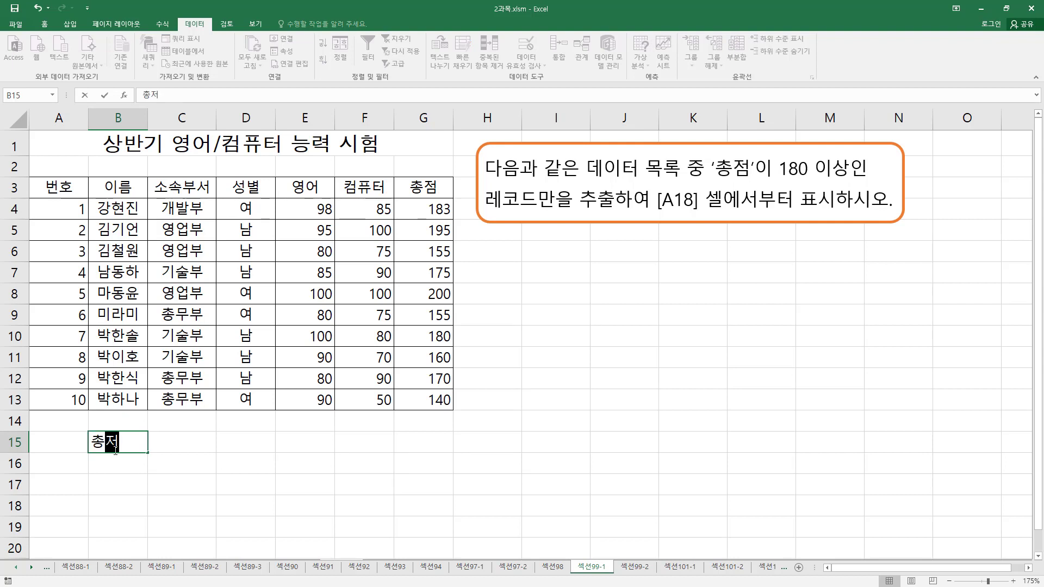
key(Return)
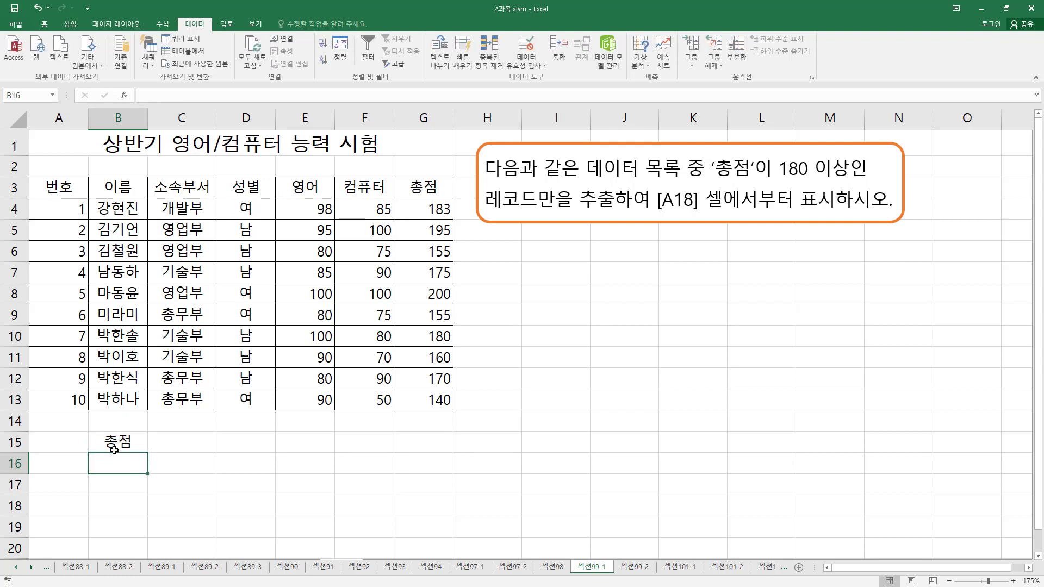
text(>)
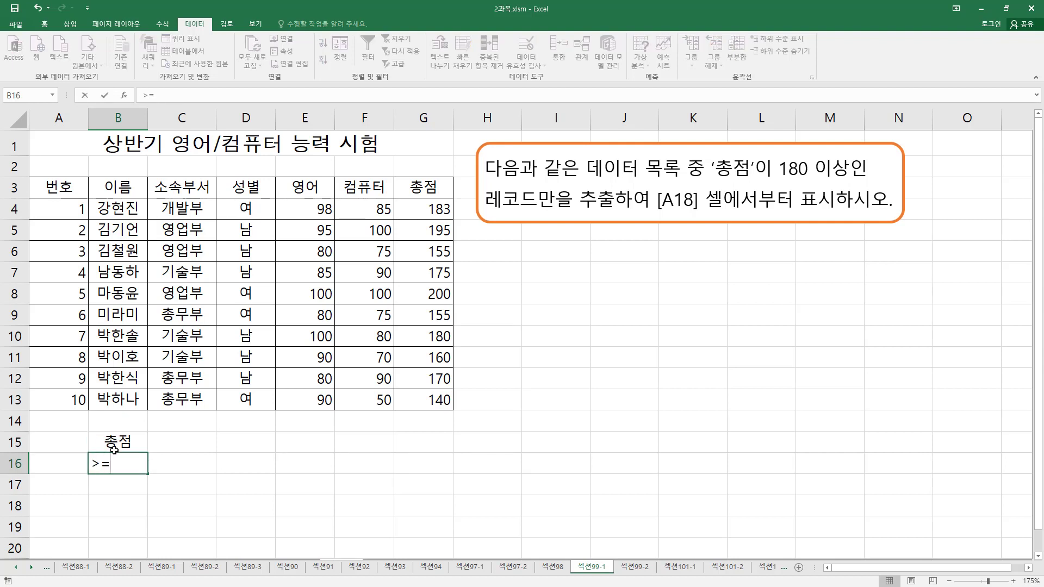
text(=180)
key(Return)
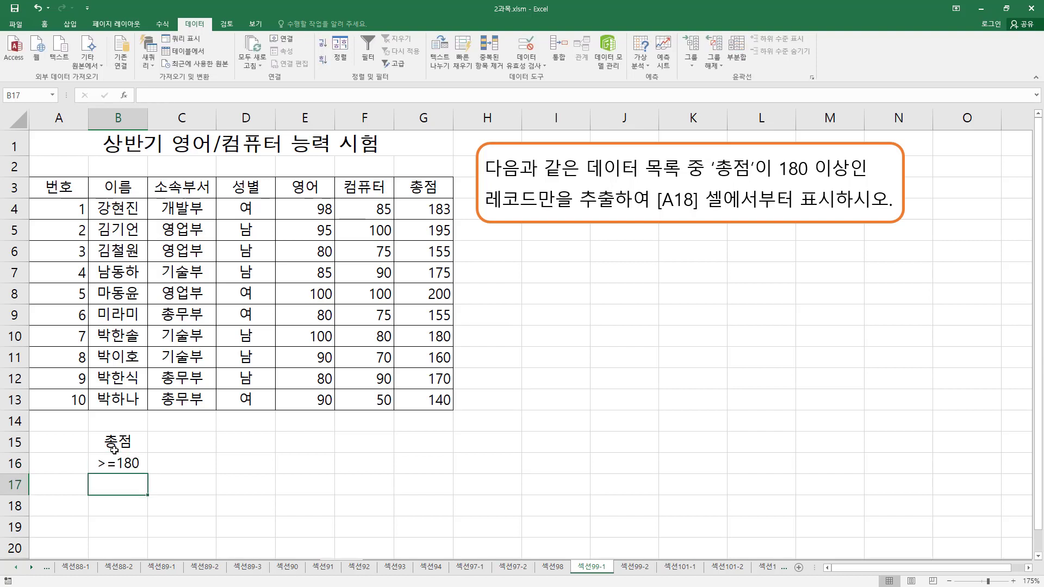
drag(130, 433, 141, 469)
click(79, 191)
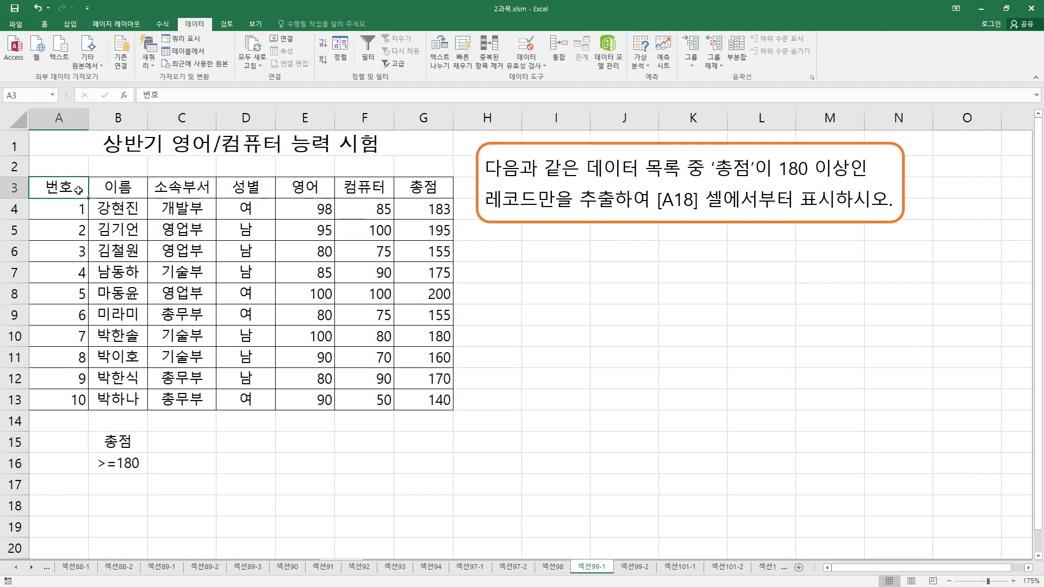
key(ctrl+shift+d)
mouse_move(89, 429)
mouse_down()
mouse_move(90, 453)
mouse_move(146, 477)
mouse_up()
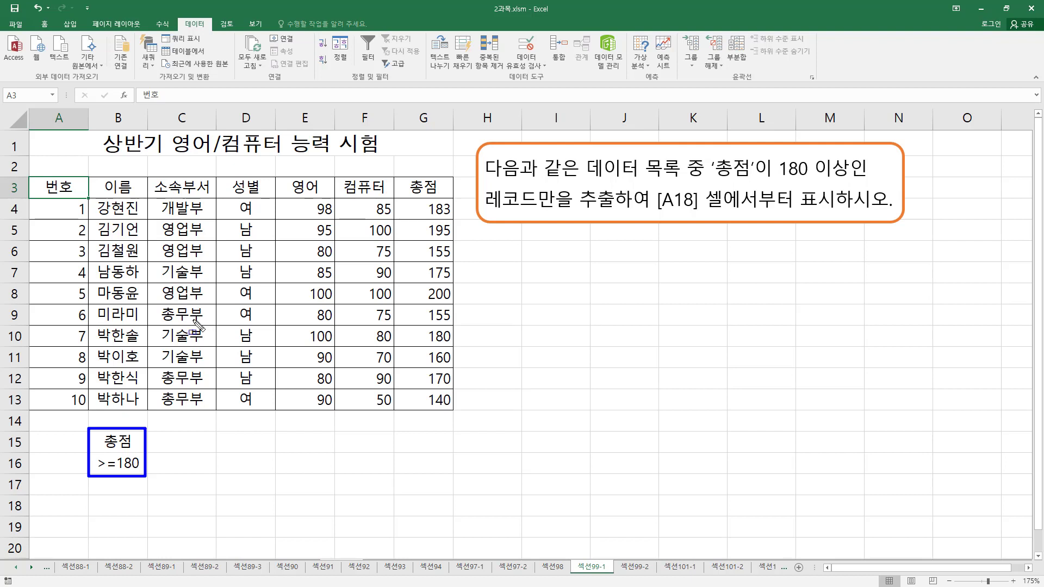
mouse_move(31, 175)
mouse_down()
mouse_move(456, 419)
mouse_move(426, 409)
mouse_up()
key(Escape)
click(319, 257)
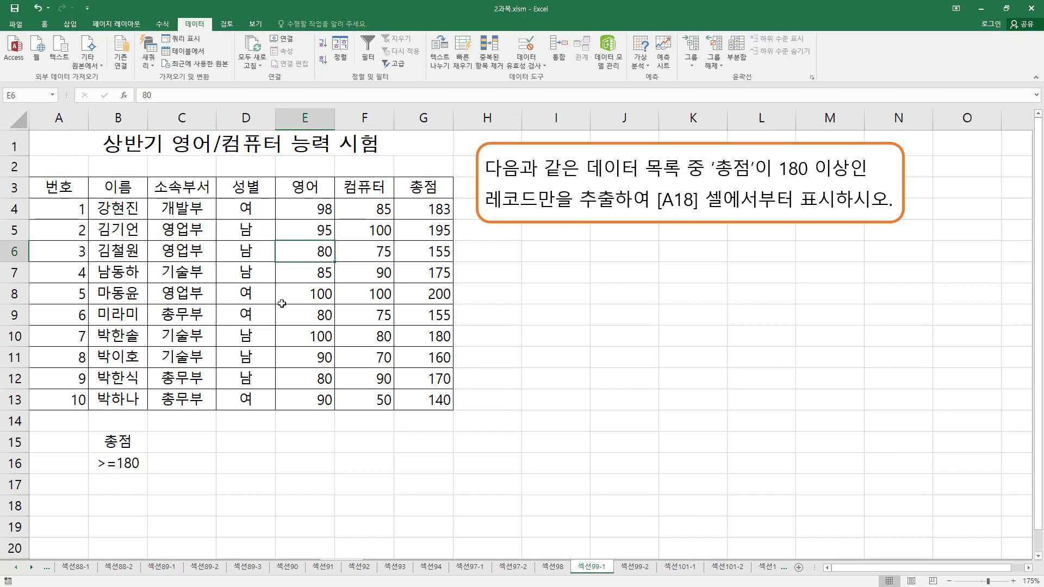
click(306, 284)
click(305, 335)
click(184, 328)
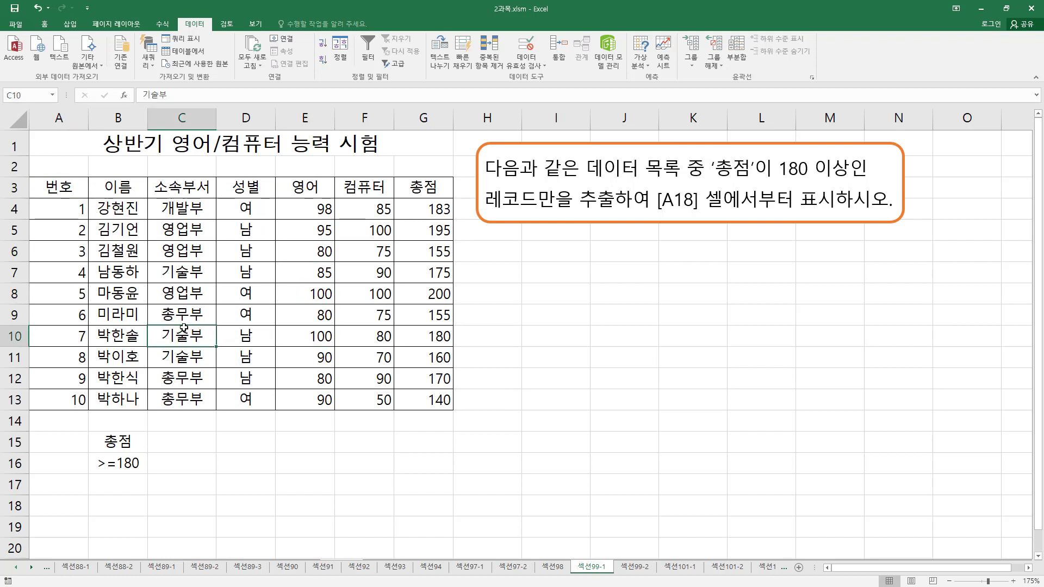
click(135, 277)
mouse_move(70, 187)
mouse_down()
mouse_move(401, 333)
mouse_move(413, 398)
mouse_up()
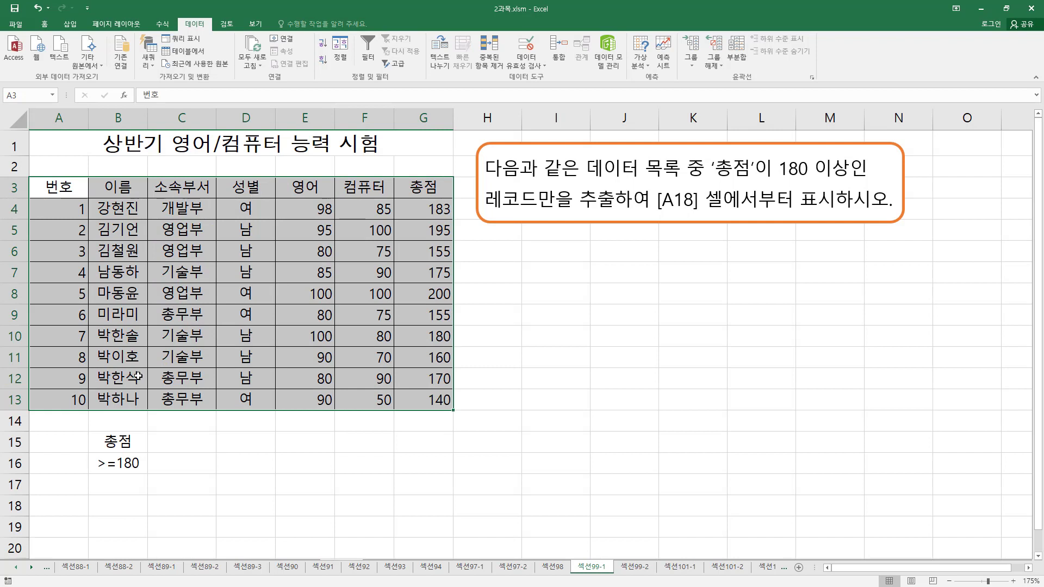
click(212, 255)
- Start an advanced filter from a cell inside the score table and choose to copy the results to another location
click(282, 248)
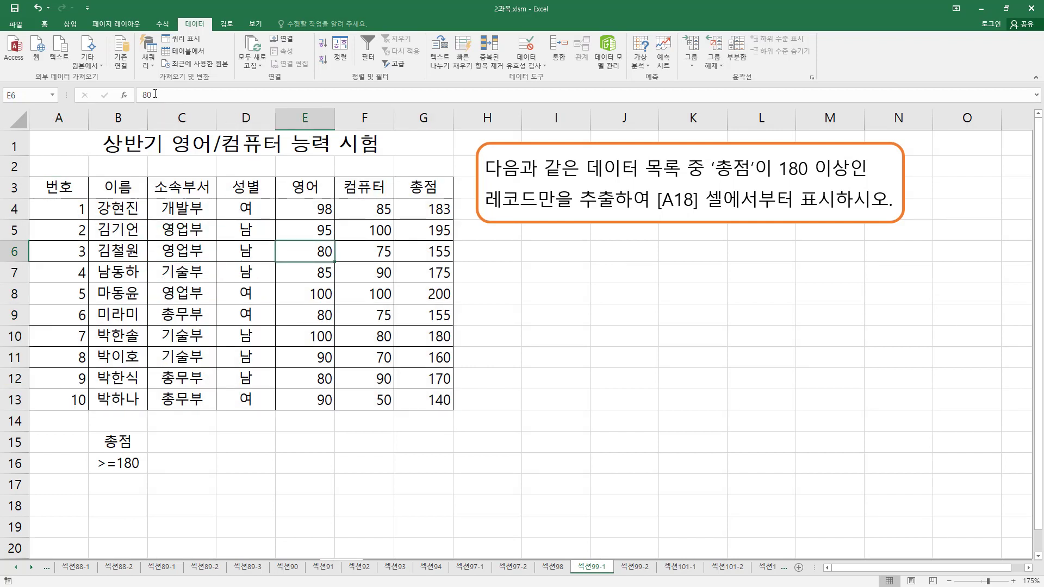
drag(178, 17, 215, 33)
mouse_move(352, 82)
mouse_down()
mouse_move(400, 82)
mouse_move(393, 69)
mouse_move(424, 70)
mouse_up()
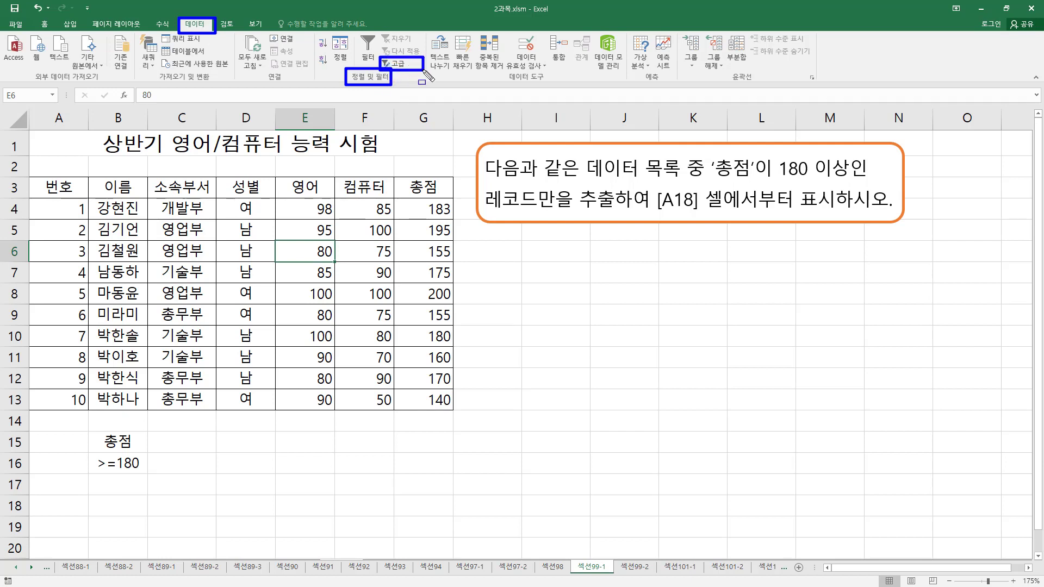
key(Escape)
click(393, 64)
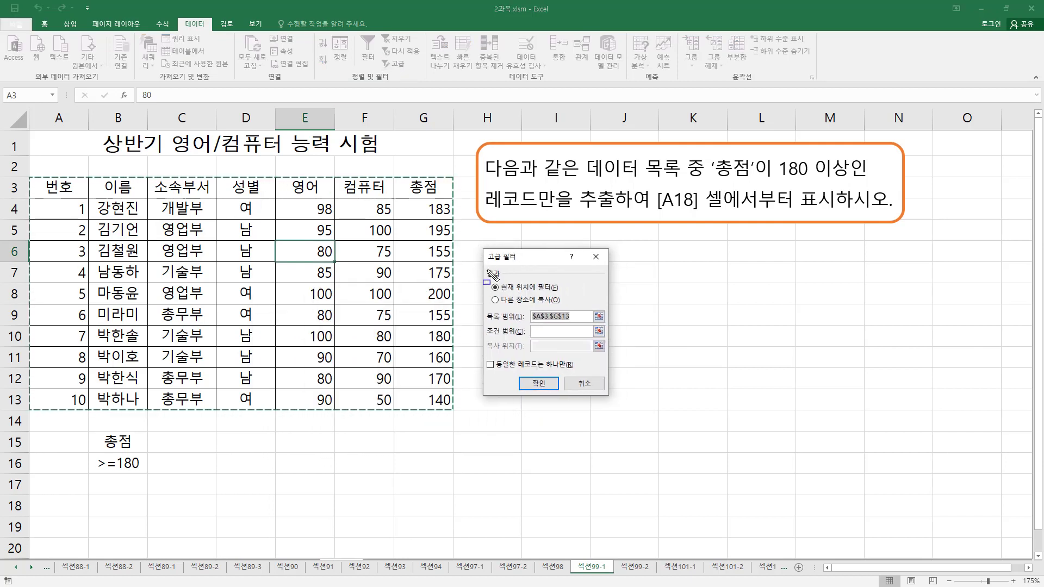
drag(486, 267, 506, 280)
drag(498, 293, 558, 293)
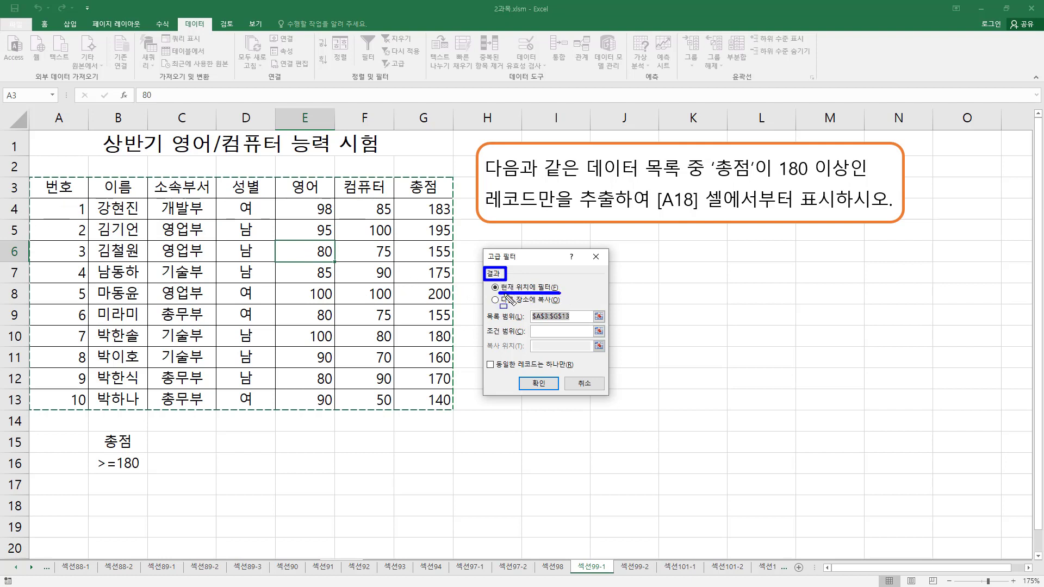
mouse_move(32, 176)
mouse_down()
mouse_move(435, 373)
mouse_move(448, 404)
mouse_up()
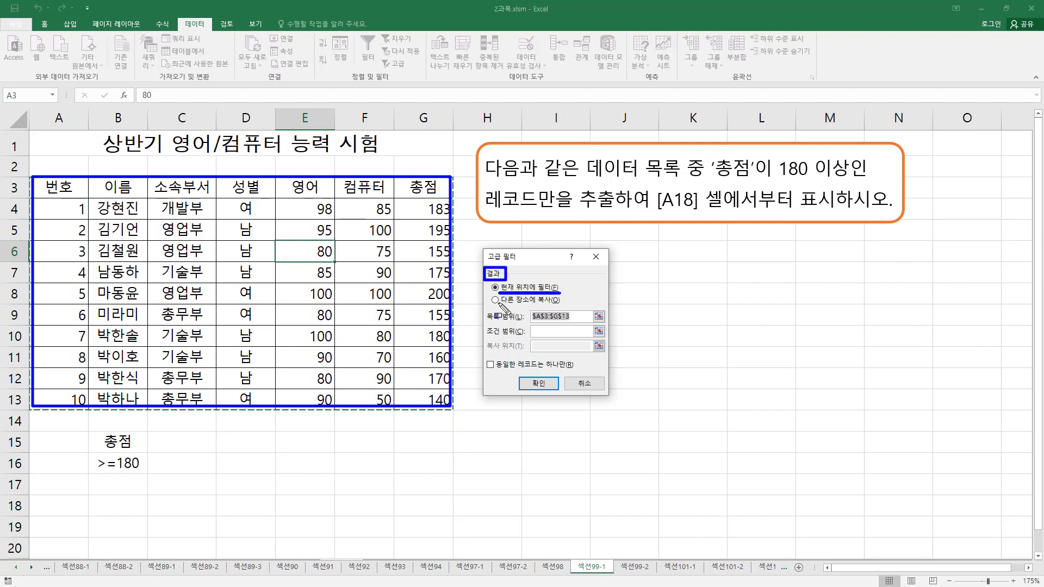
drag(497, 302, 559, 310)
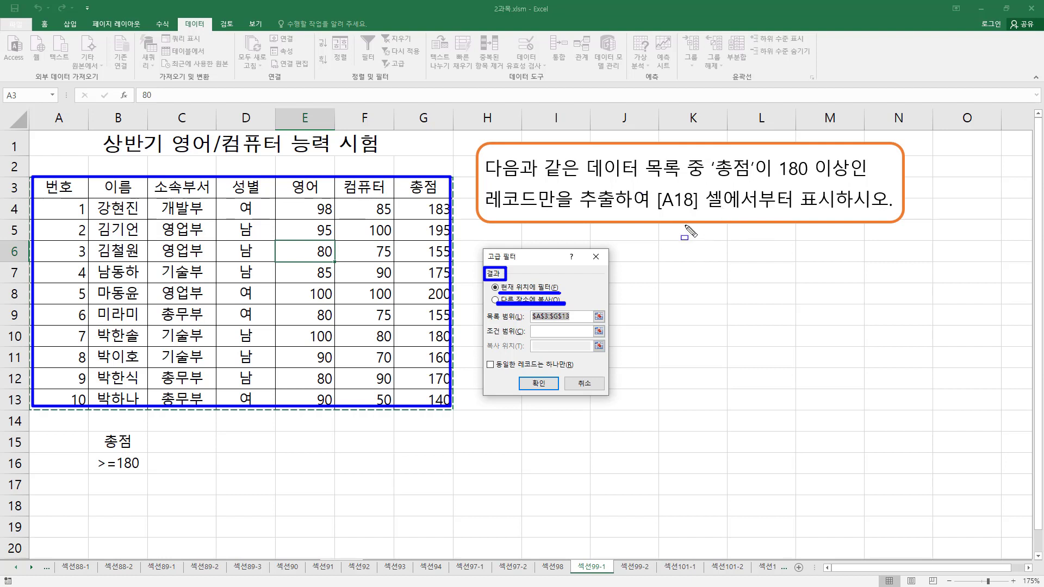
mouse_move(652, 183)
mouse_down()
mouse_move(687, 213)
mouse_move(857, 216)
mouse_up()
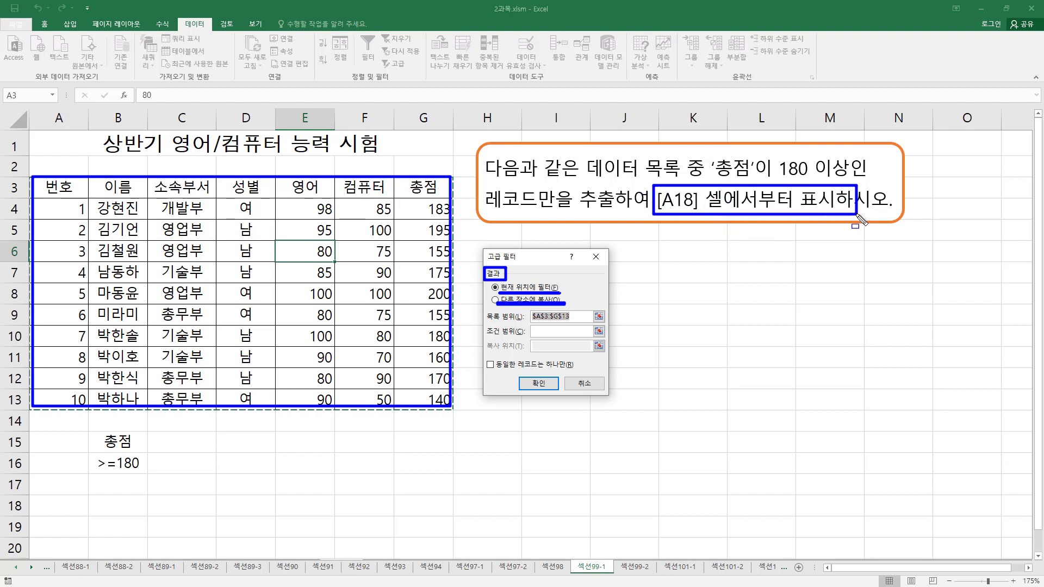
drag(35, 499, 82, 514)
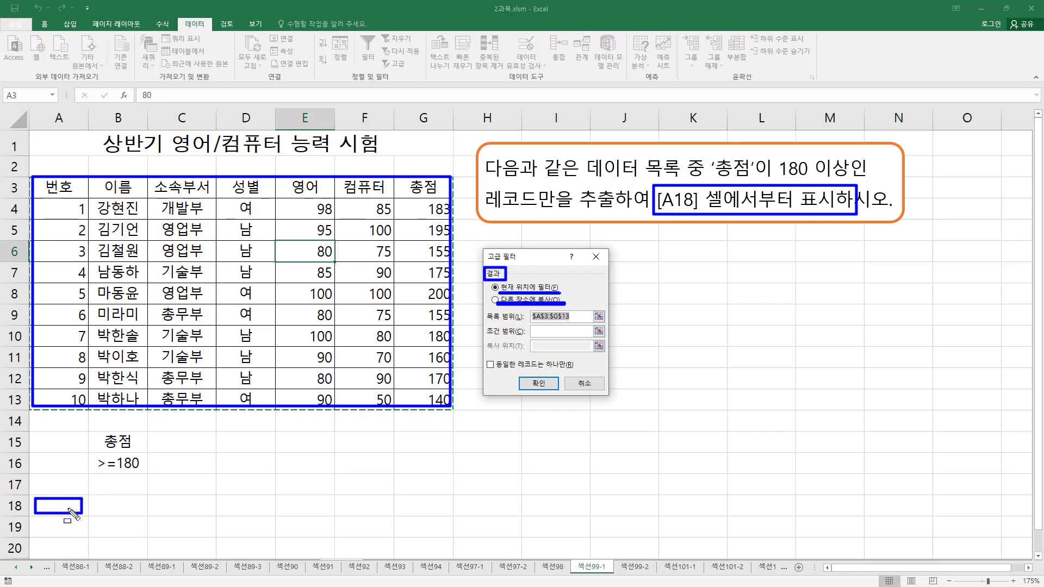
key(Escape)
click(496, 300)
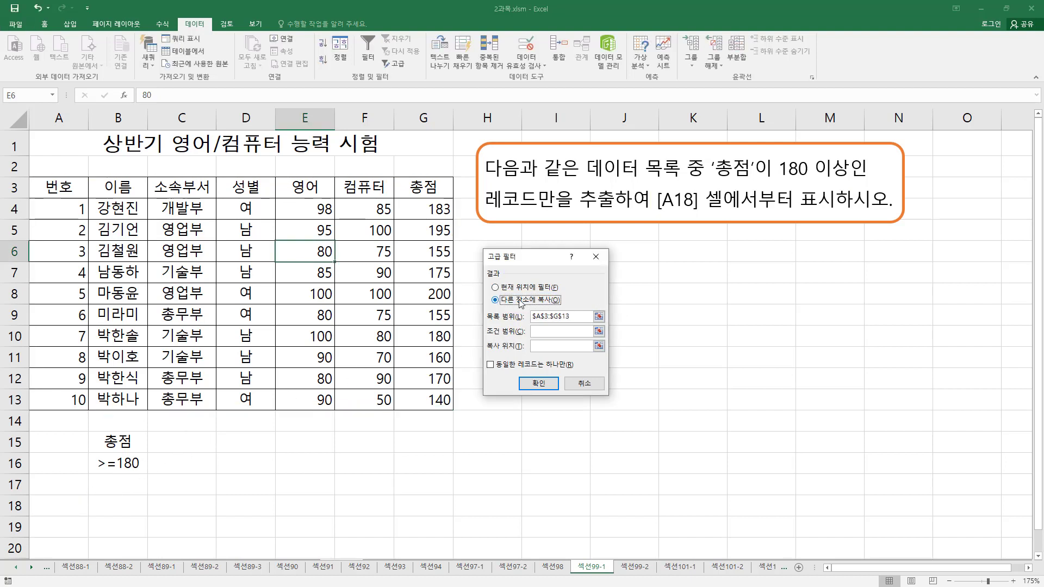
- Set the advanced filter's criteria range to B15:B16, with A3:G13 as the list range
click(573, 314)
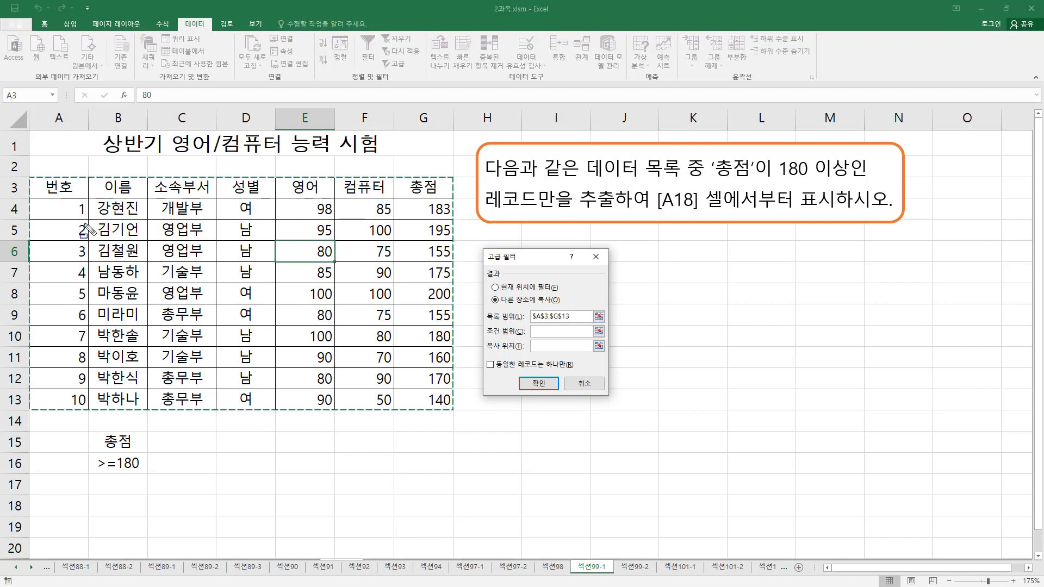
mouse_move(36, 180)
mouse_down()
mouse_move(84, 231)
mouse_move(442, 390)
mouse_move(442, 412)
mouse_move(443, 401)
mouse_up()
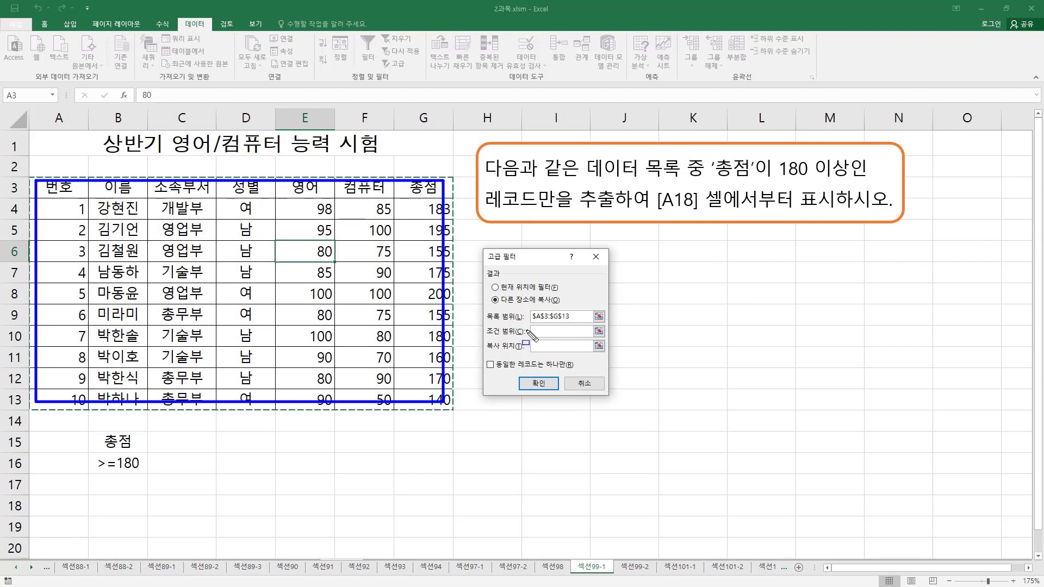
drag(485, 337, 525, 337)
key(Escape)
click(546, 333)
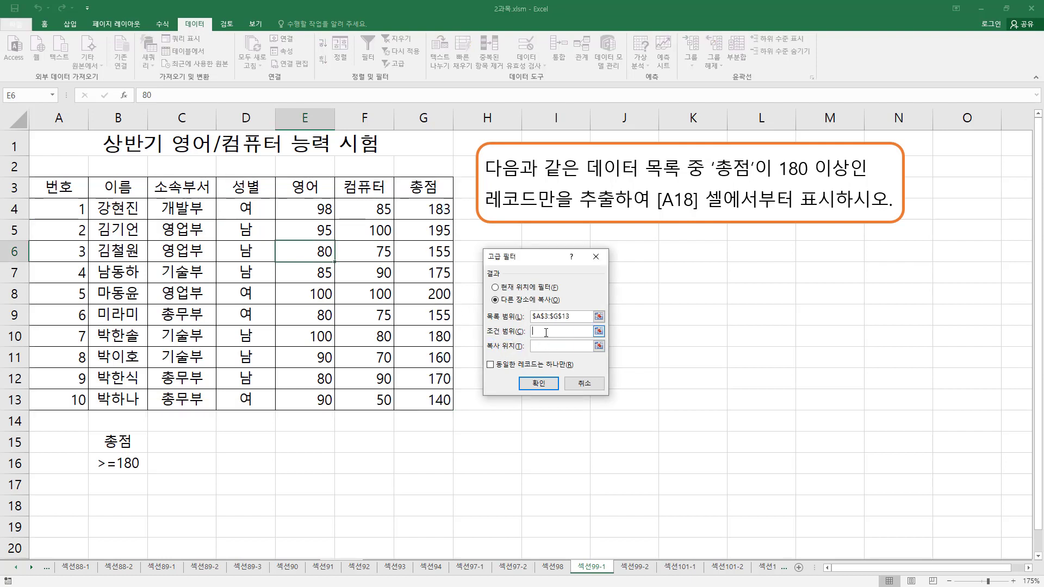
drag(90, 431, 145, 471)
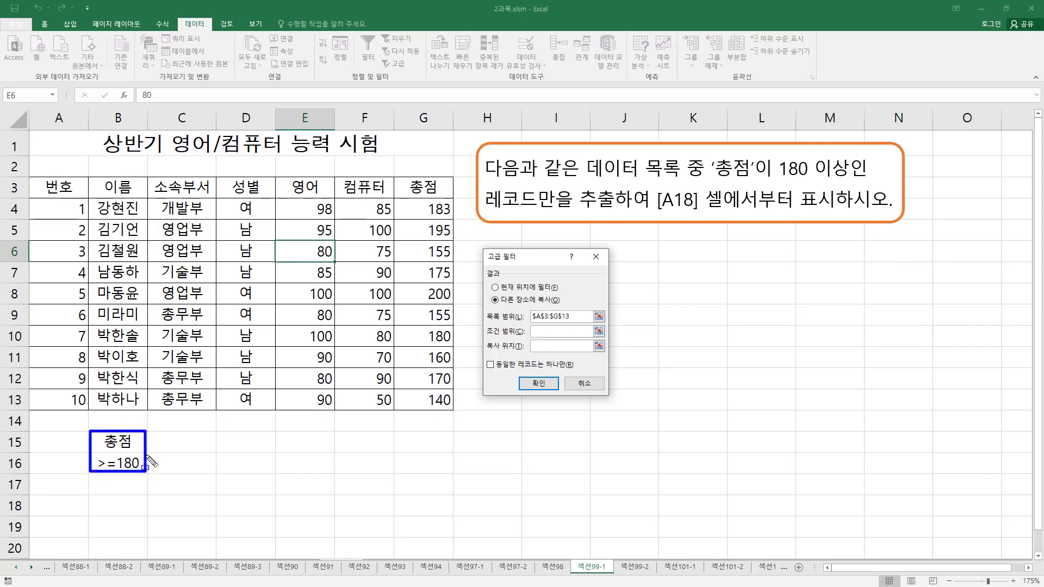
key(Escape)
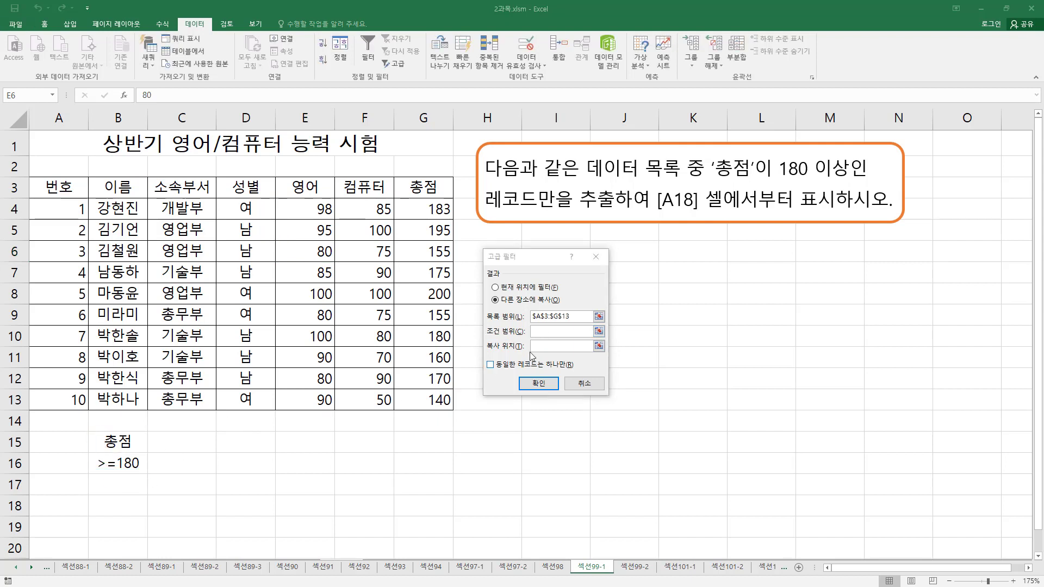
click(551, 332)
drag(109, 445, 115, 465)
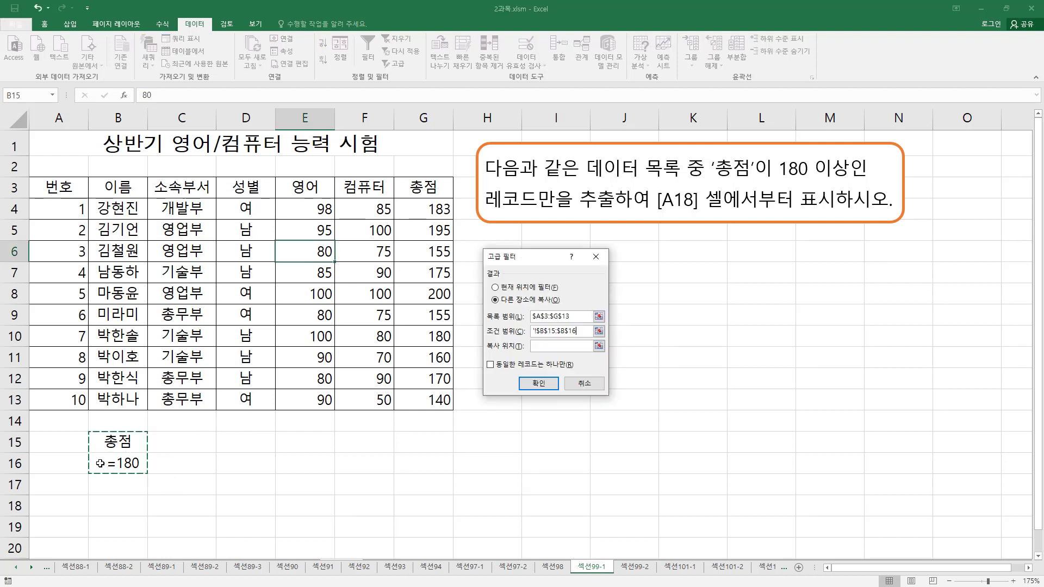
- Set the copy destination to cell A18 and run the advanced filter
click(541, 346)
click(52, 507)
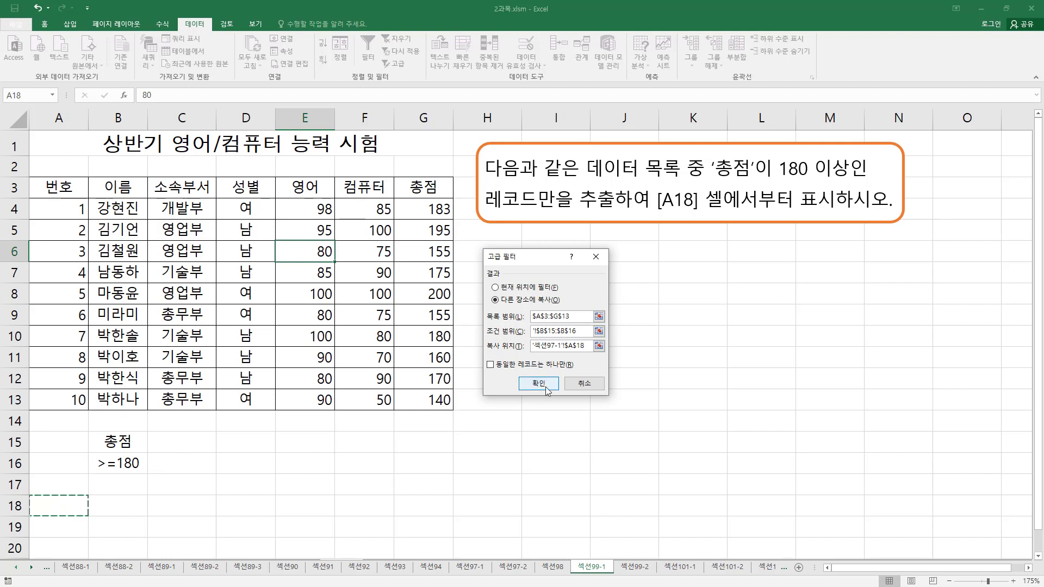
click(523, 383)
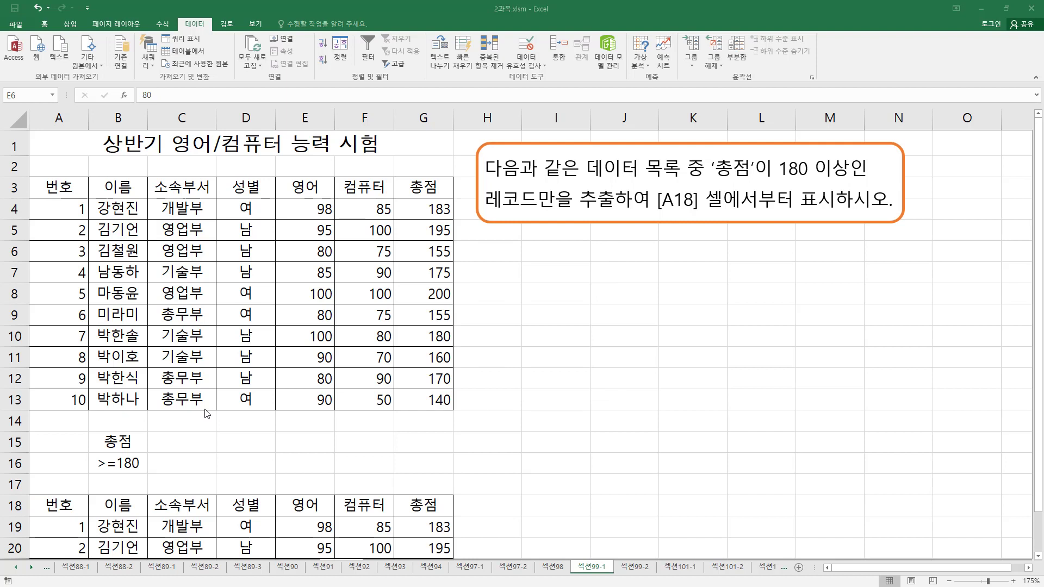
drag(83, 192, 432, 418)
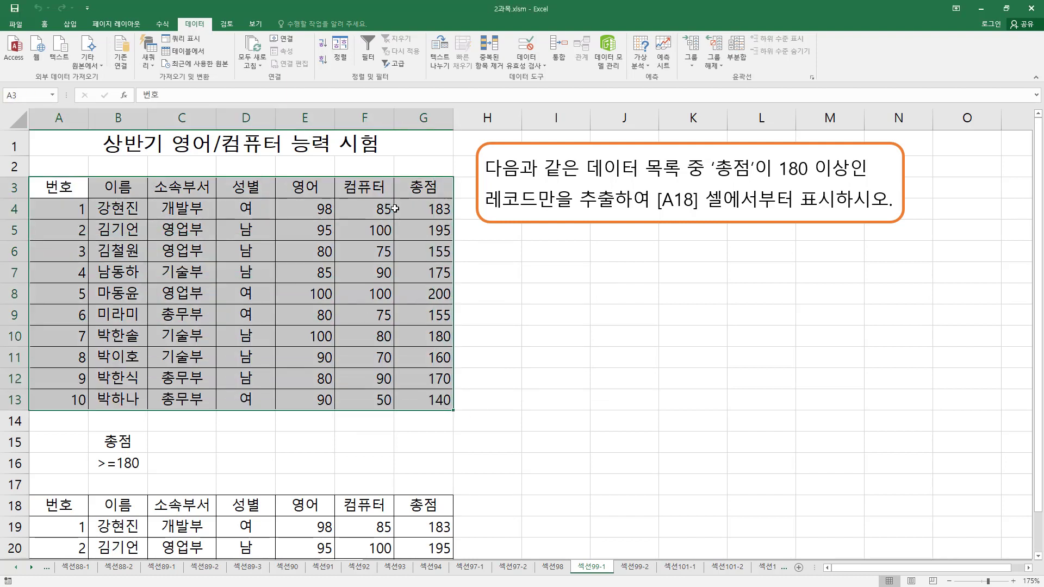
drag(93, 429, 152, 476)
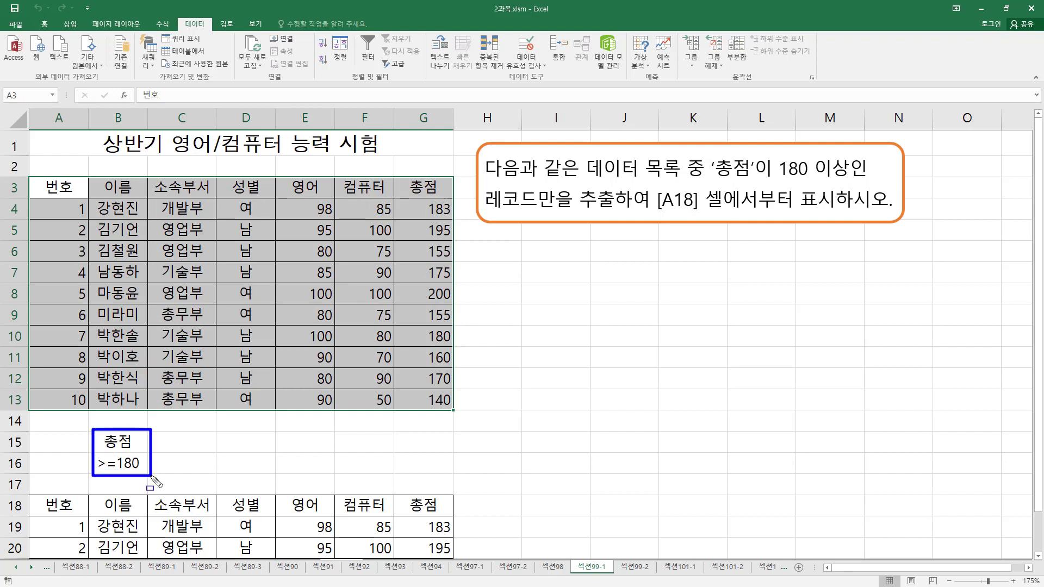
mouse_move(421, 195)
mouse_down()
mouse_move(434, 230)
mouse_move(454, 230)
mouse_move(455, 242)
mouse_up()
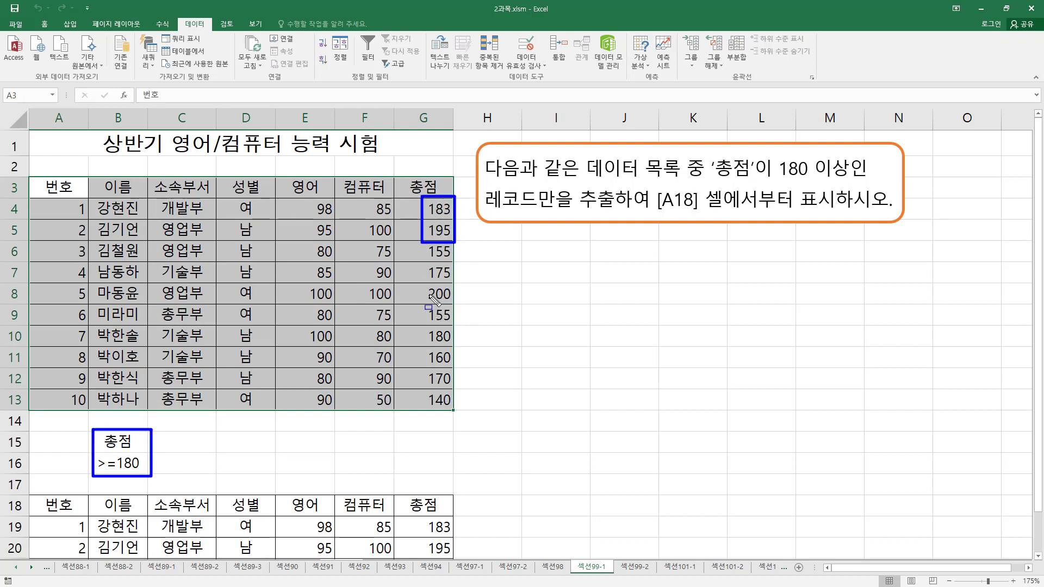
mouse_move(419, 284)
mouse_down()
mouse_move(457, 300)
mouse_move(437, 340)
mouse_move(458, 344)
mouse_up()
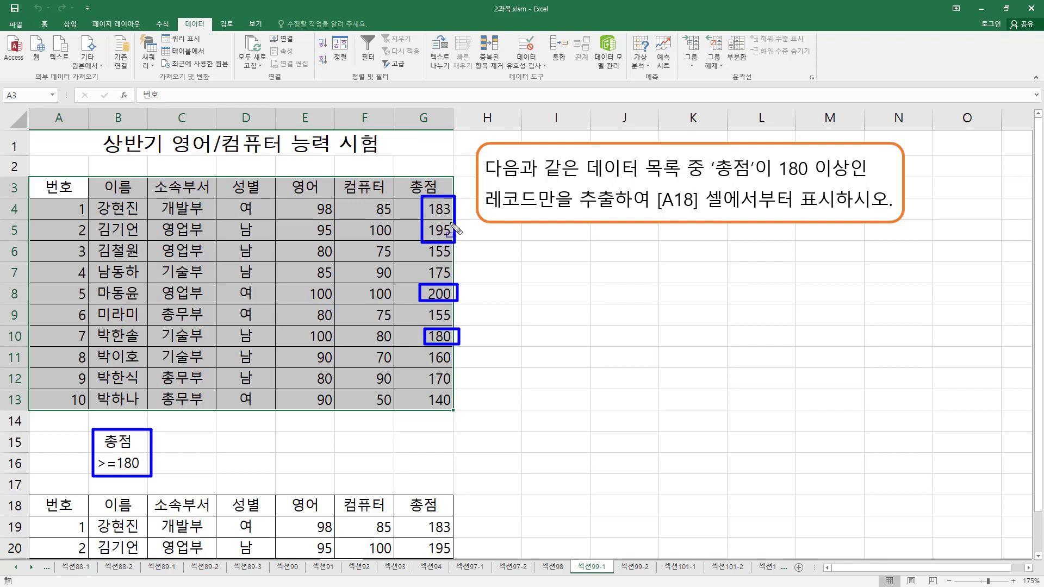
key(Escape)
click(205, 438)
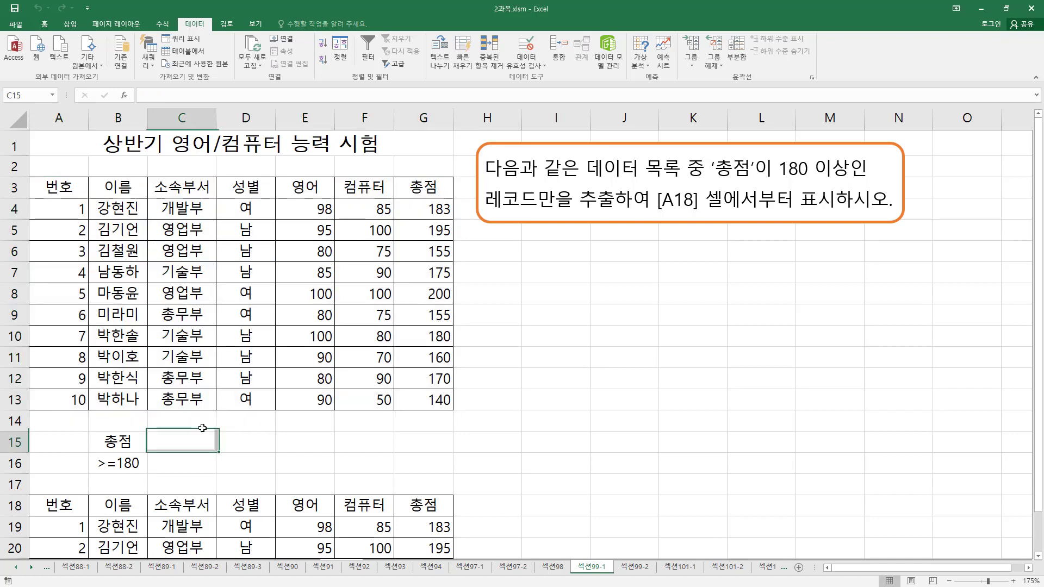
- Check the 총점 values of the extracted records in G19:G22
scroll(213, 401, down, 3)
scroll(212, 402, down, 2)
scroll(217, 386, up, 3)
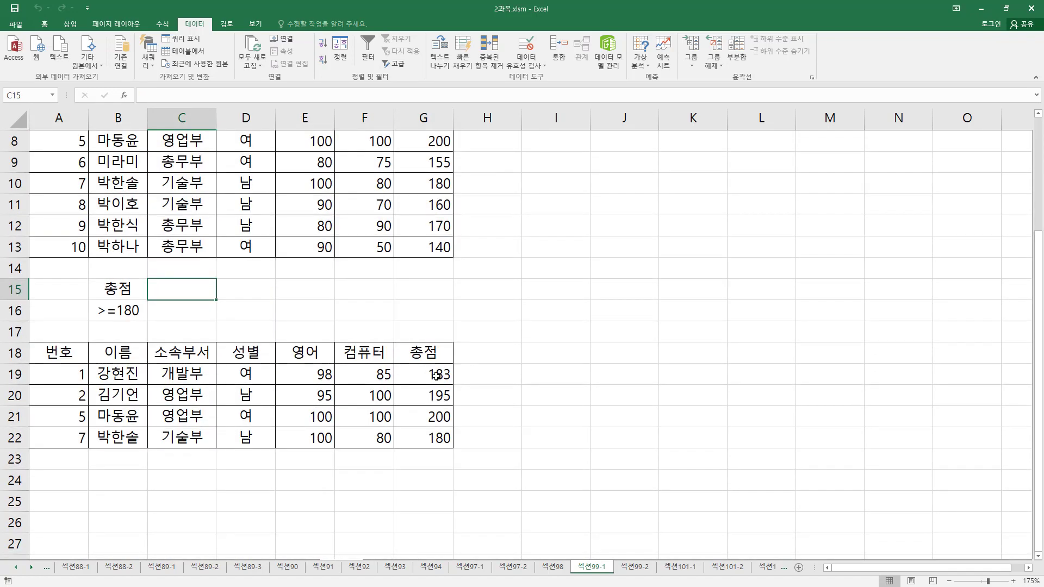
drag(436, 375, 461, 456)
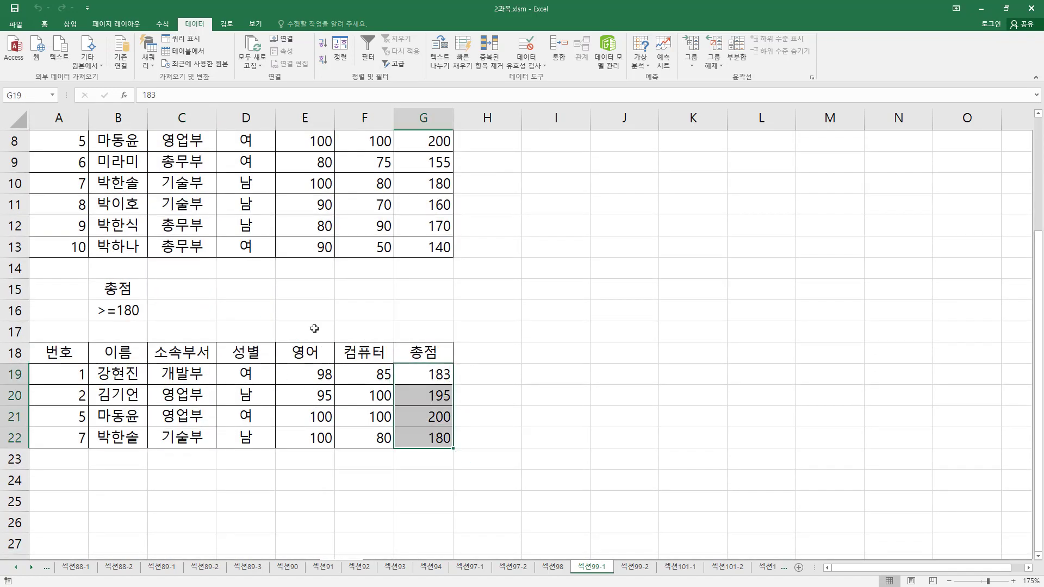
click(318, 290)
scroll(318, 294, up, 3)
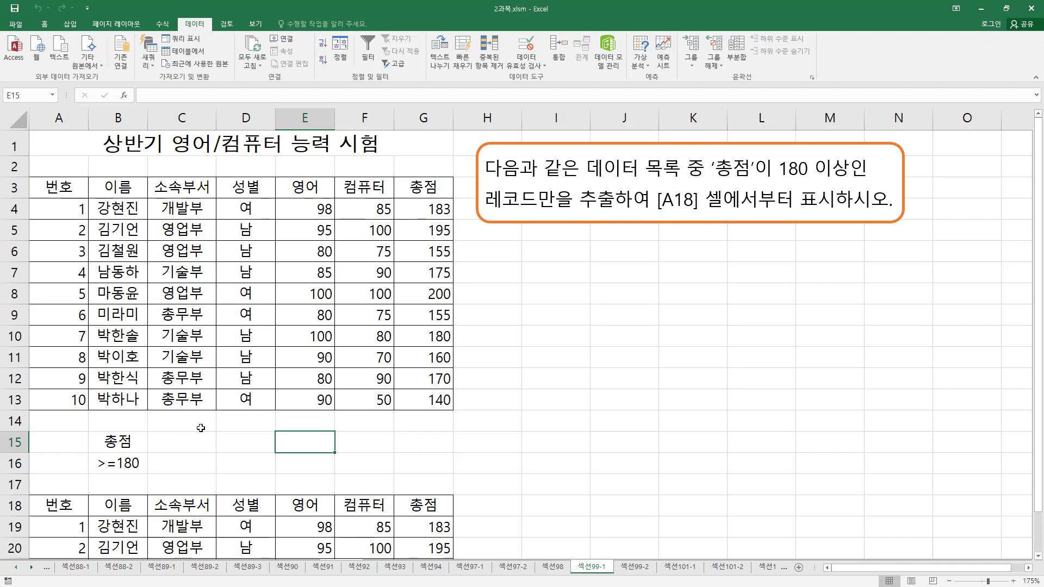
- Compare the criteria range B15:B16 and the extracted records in A18:G22 with the source table in A3:G13
click(131, 440)
drag(131, 441, 106, 454)
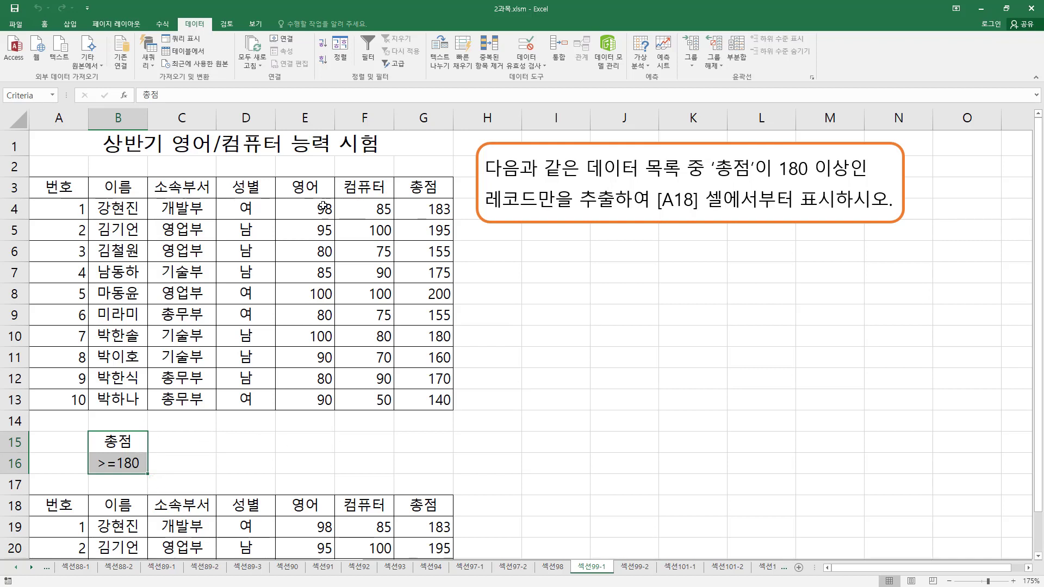
drag(281, 174, 333, 199)
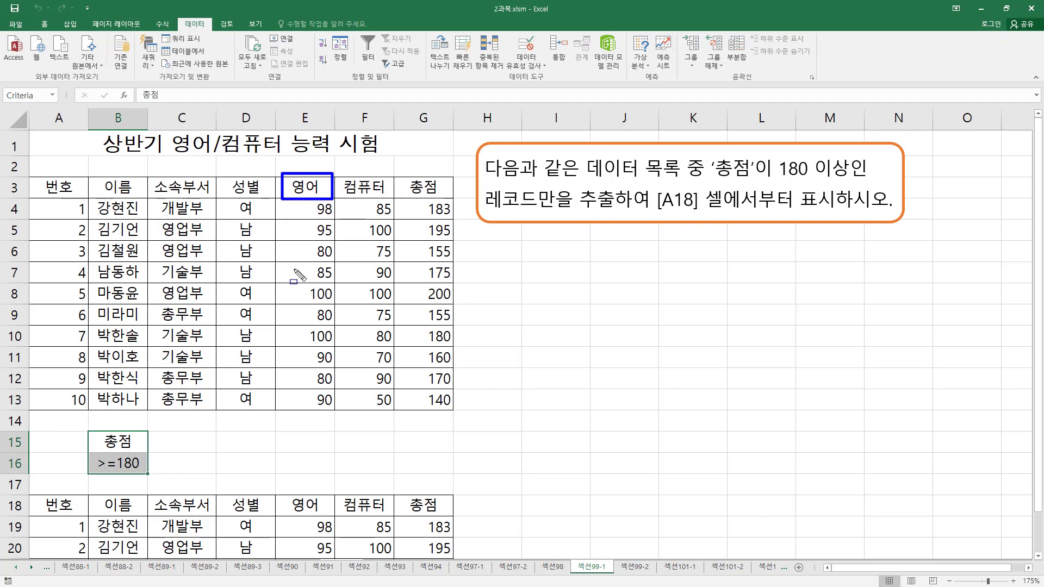
key(Escape)
scroll(252, 322, down, 2)
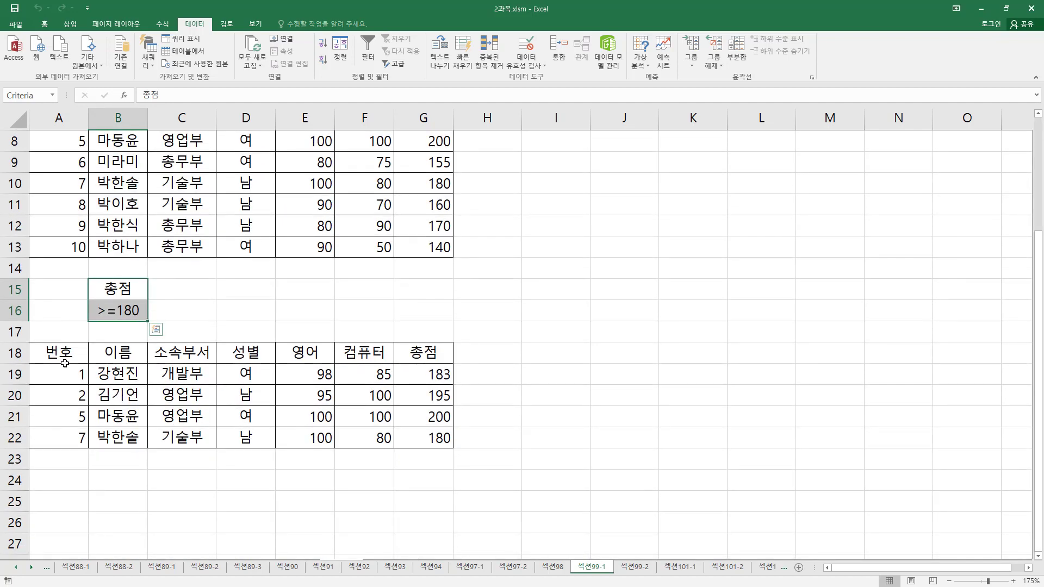
drag(65, 354, 427, 436)
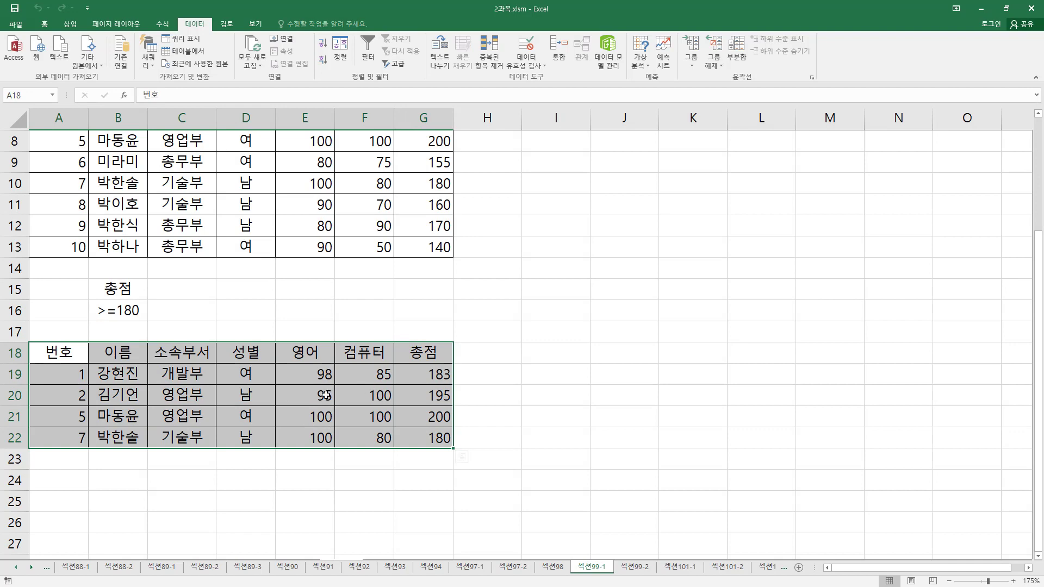
scroll(321, 382, up, 3)
click(324, 440)
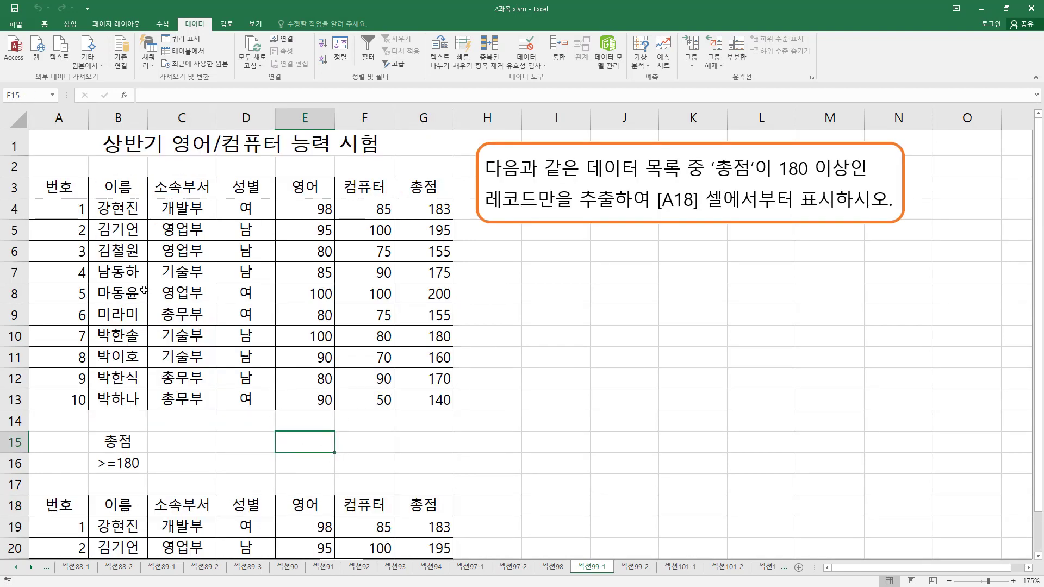
mouse_move(35, 178)
mouse_down()
mouse_move(452, 418)
mouse_move(453, 406)
mouse_up()
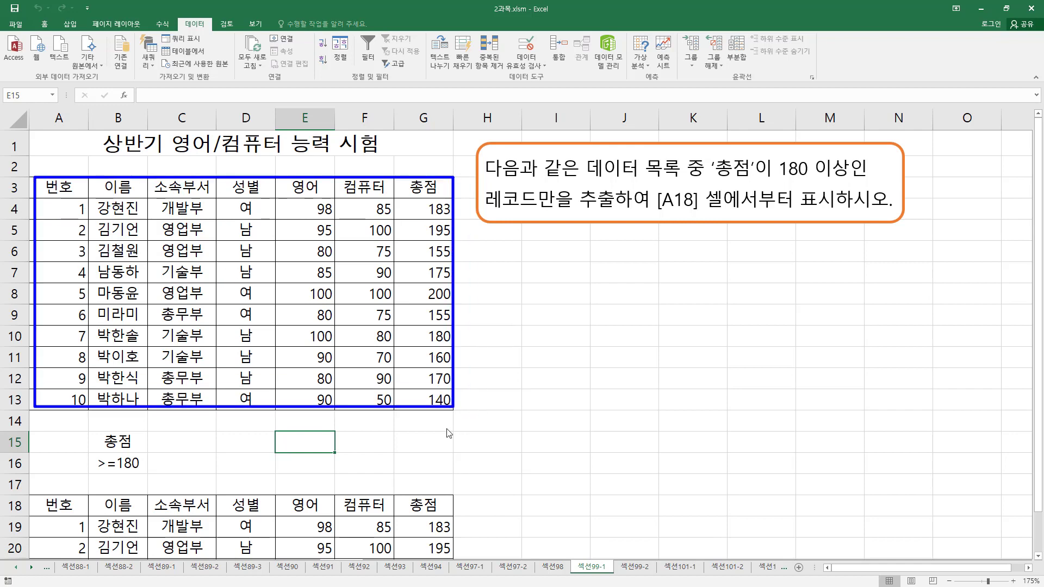
scroll(297, 429, down, 2)
drag(59, 352, 449, 462)
click(309, 308)
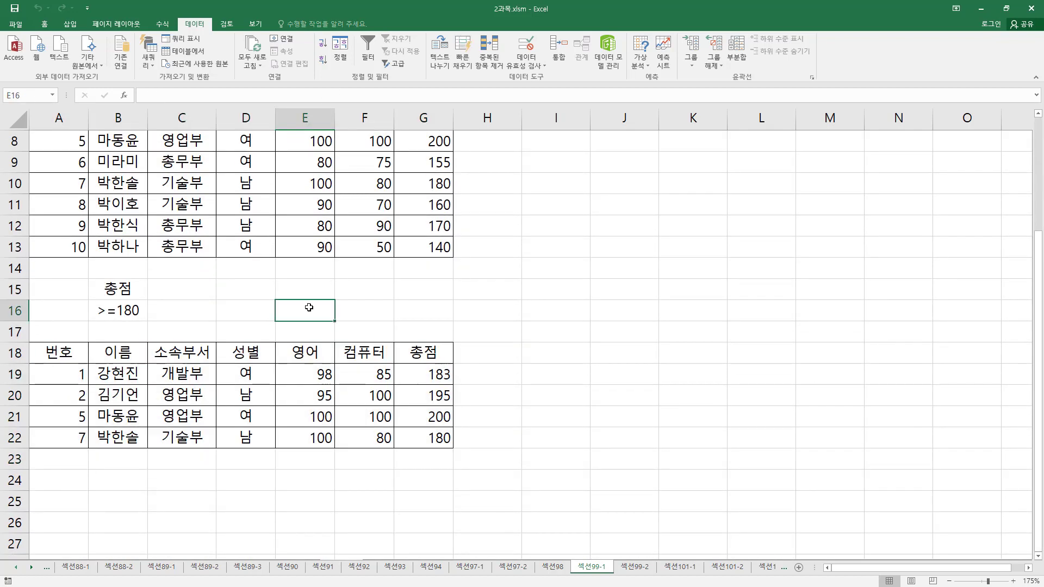
scroll(309, 308, up, 3)
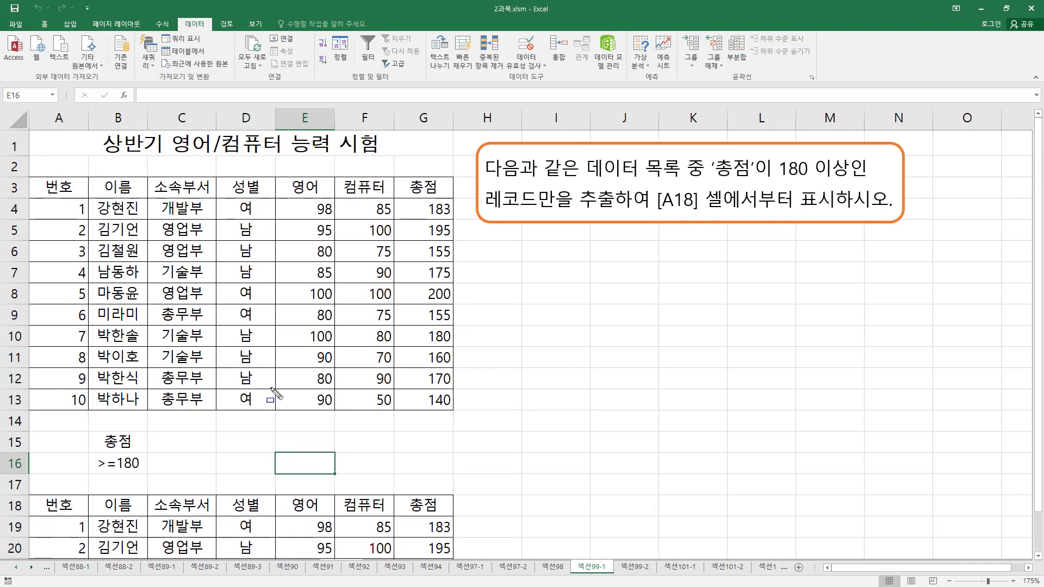
mouse_move(152, 178)
mouse_down()
mouse_move(207, 197)
mouse_move(235, 185)
mouse_move(270, 194)
mouse_up()
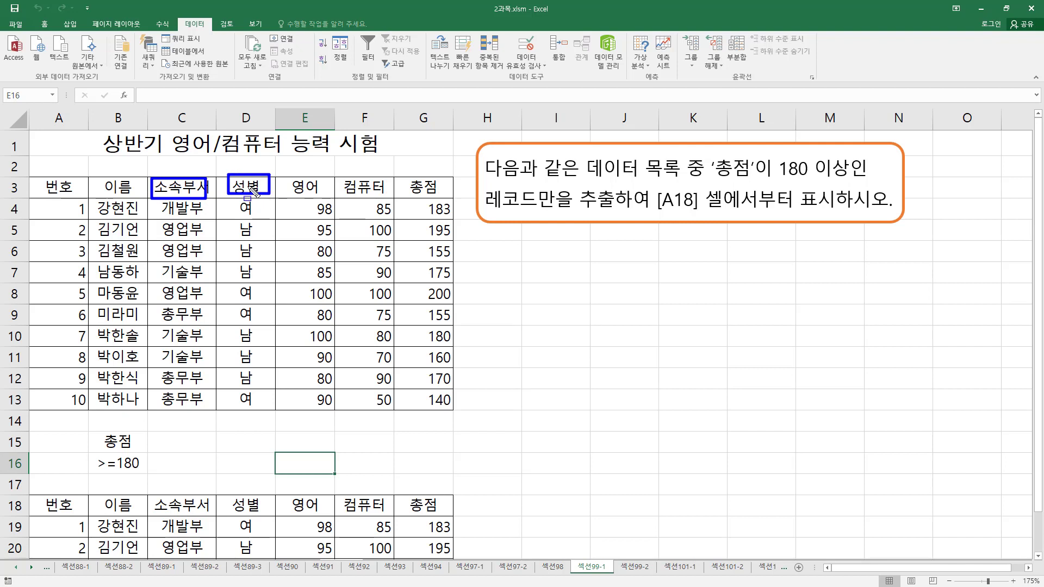
drag(174, 159, 179, 194)
drag(243, 159, 243, 193)
key(Escape)
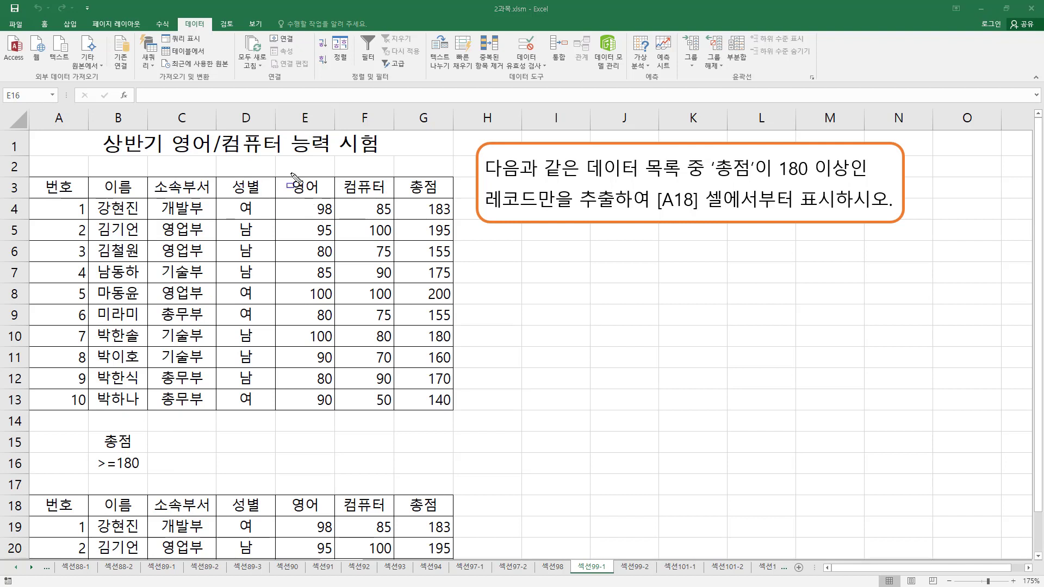
mouse_move(288, 170)
mouse_down()
mouse_move(302, 193)
mouse_move(332, 199)
mouse_up()
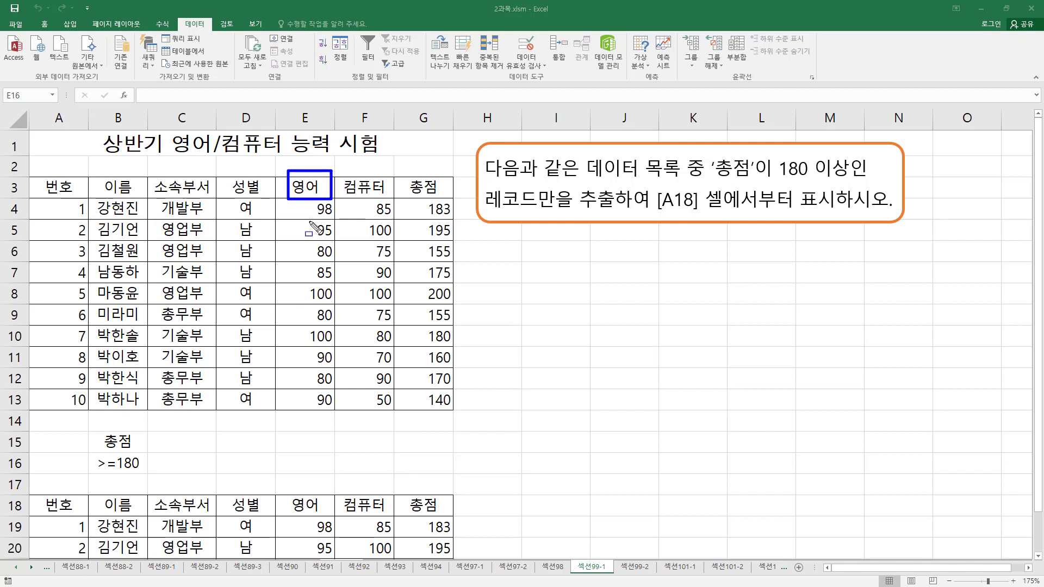
key(Escape)
key(ctrl+shift+d)
mouse_move(156, 174)
mouse_down()
mouse_move(199, 192)
mouse_move(249, 182)
mouse_move(261, 193)
mouse_up()
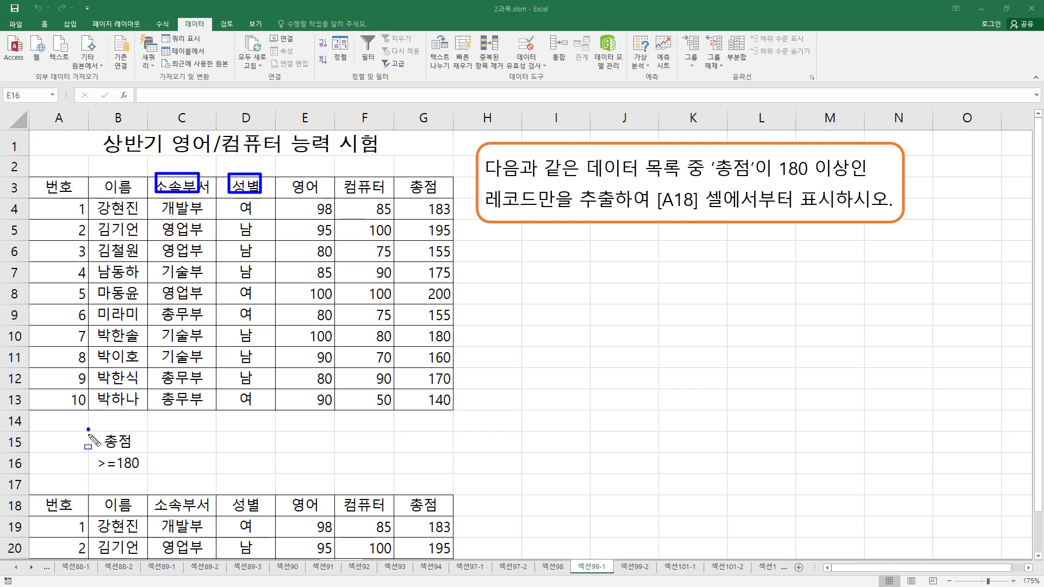
mouse_move(88, 429)
mouse_down()
mouse_move(138, 470)
mouse_move(302, 473)
mouse_move(131, 474)
mouse_move(153, 476)
mouse_up()
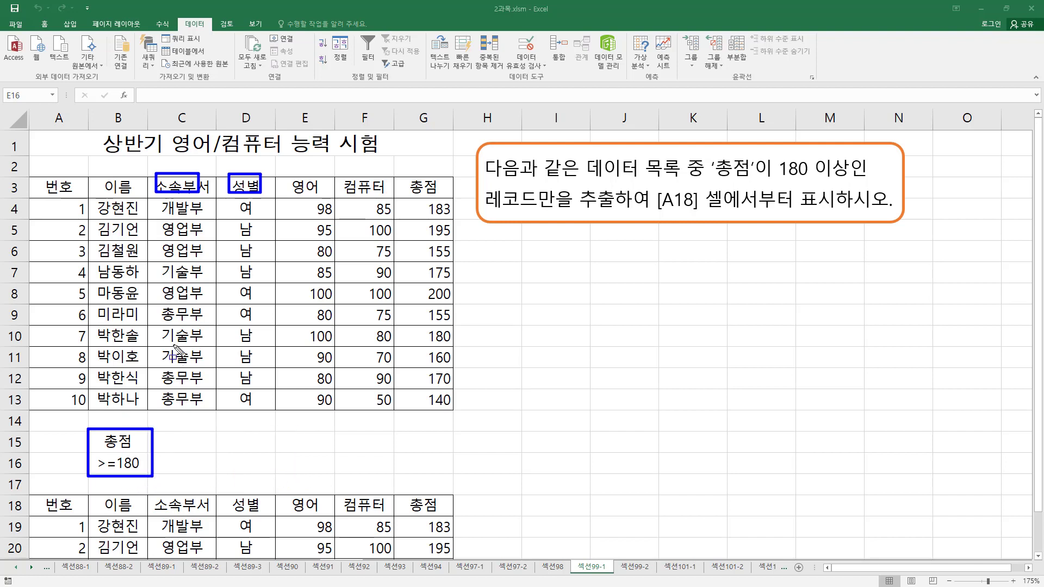
key(Escape)
- Start another advanced filter from a cell inside the score table, with the list filtered in place
click(82, 189)
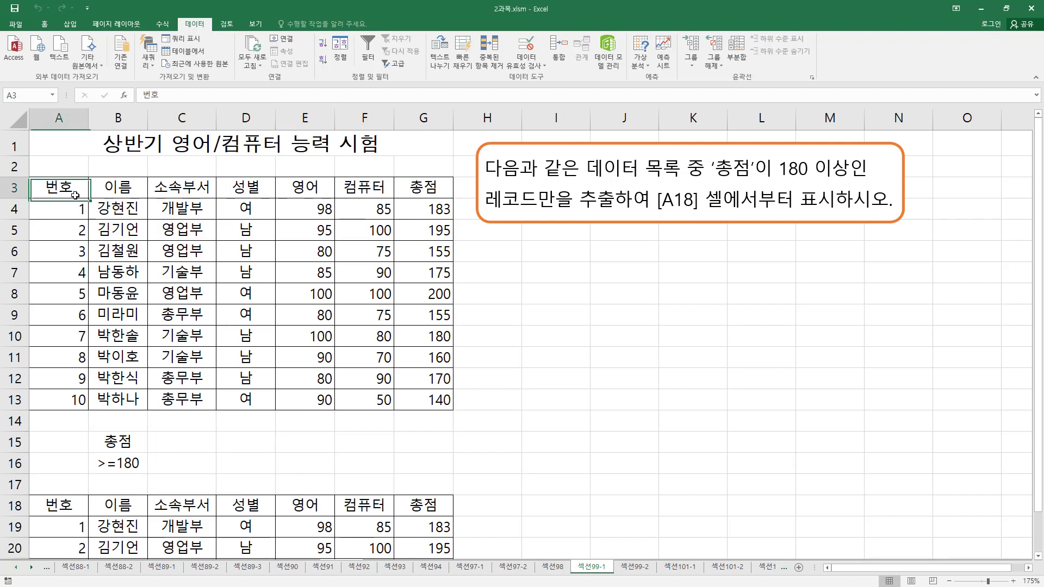
drag(112, 442, 116, 463)
click(197, 232)
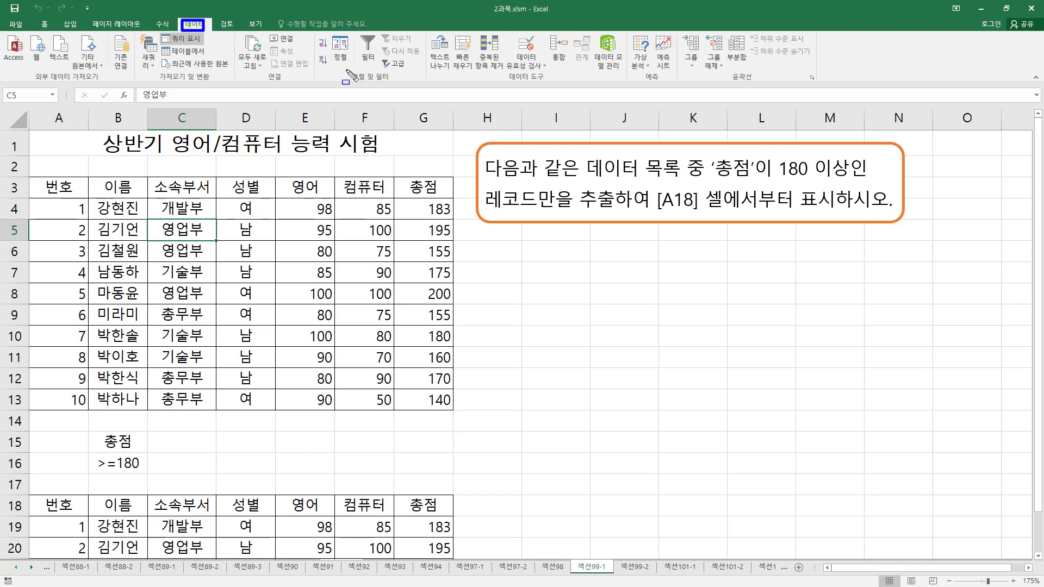
click(389, 63)
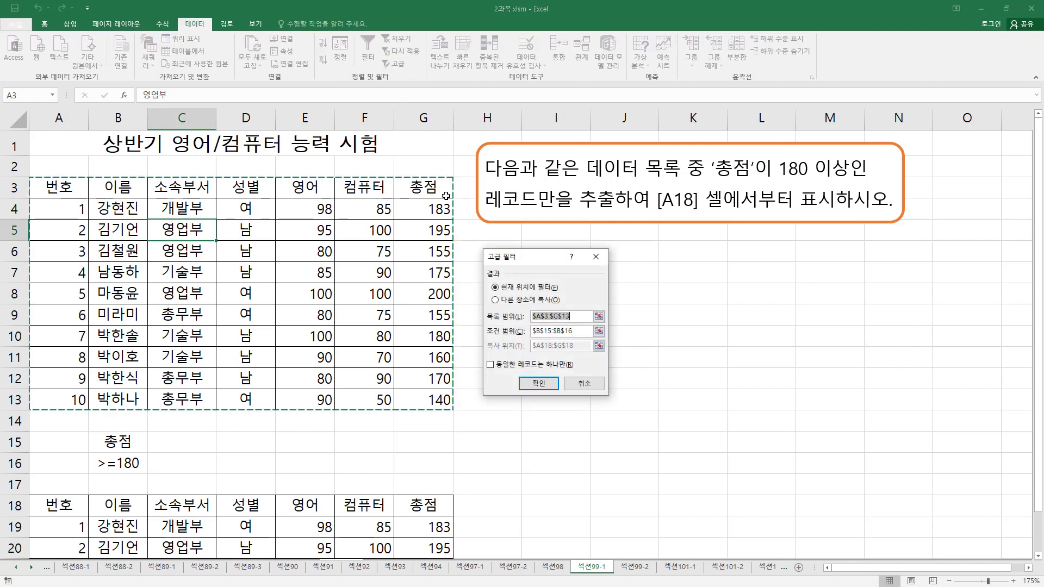
click(525, 290)
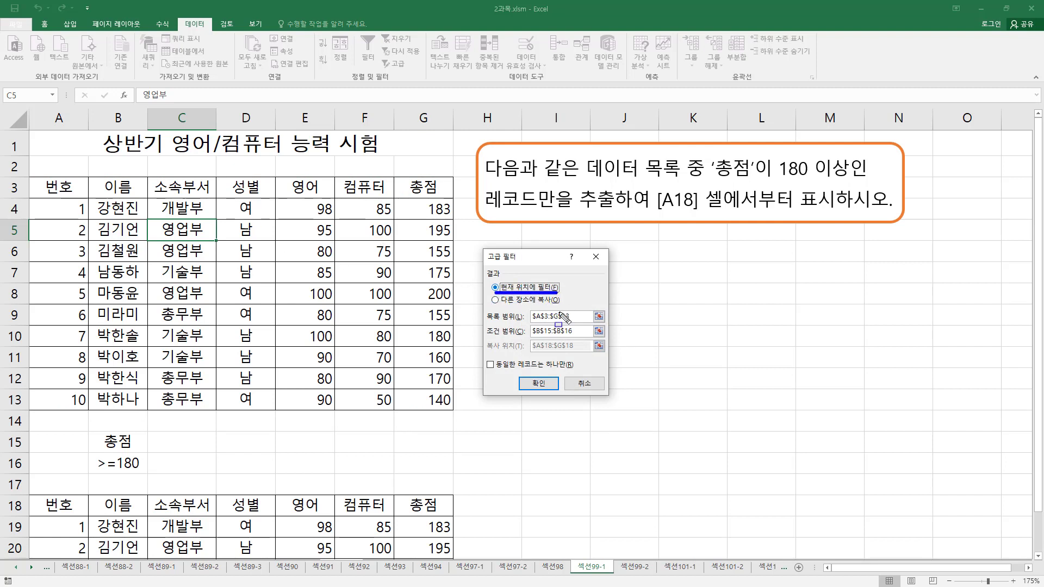
drag(487, 347, 603, 346)
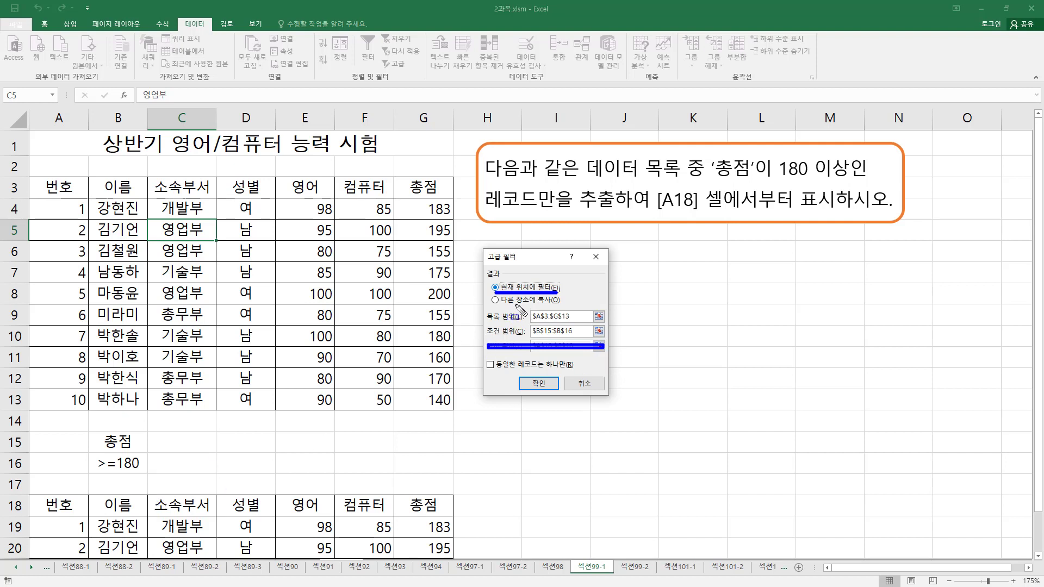
drag(514, 304, 556, 304)
drag(529, 340, 597, 351)
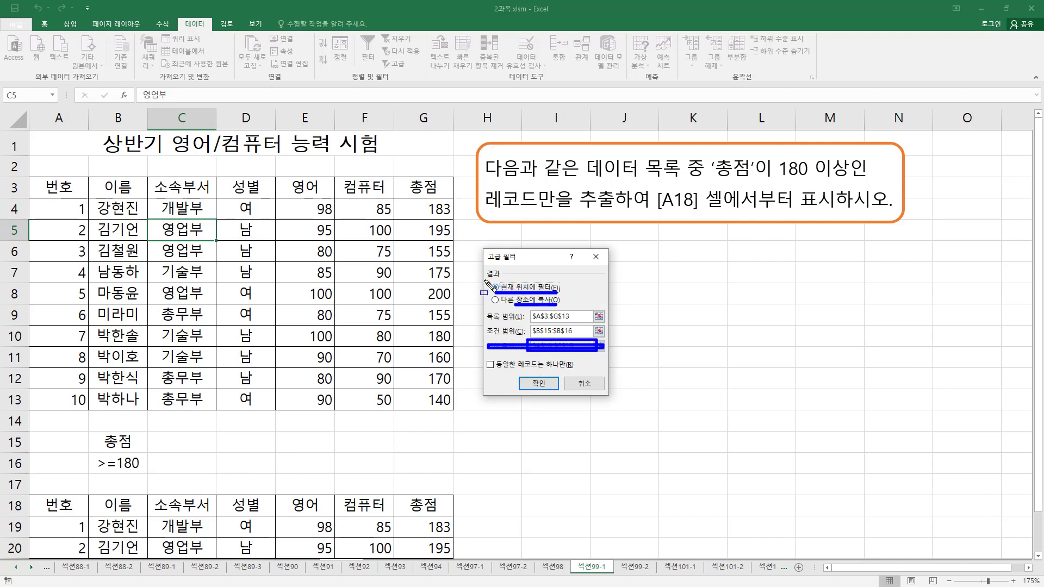
drag(484, 280, 562, 293)
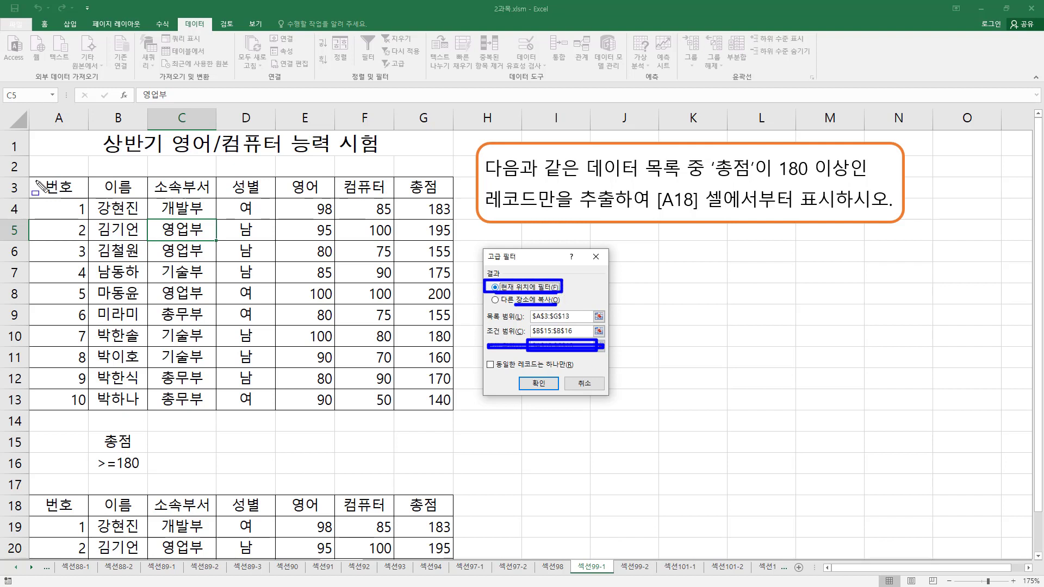
drag(36, 180, 442, 399)
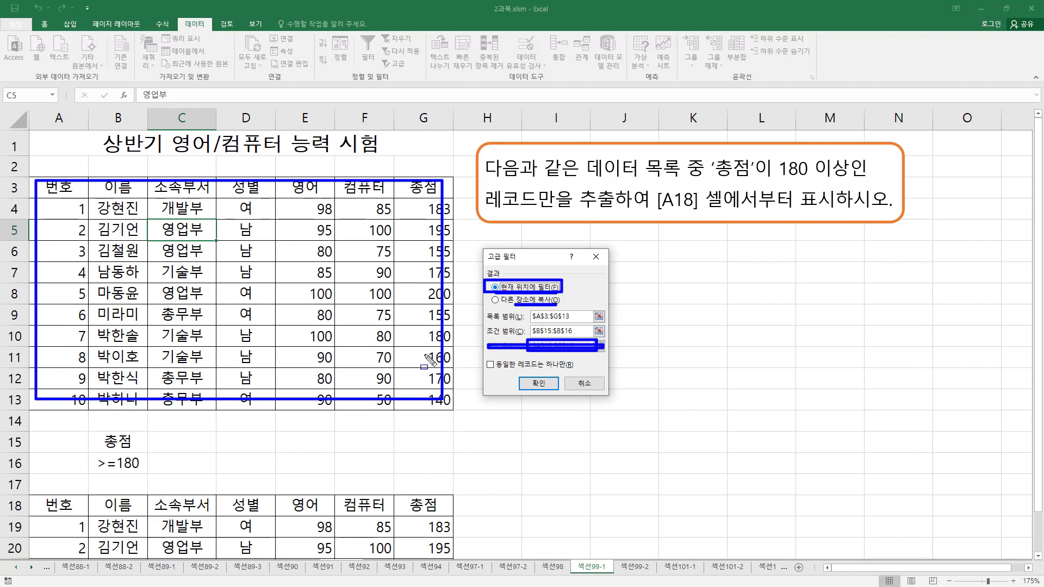
key(Escape)
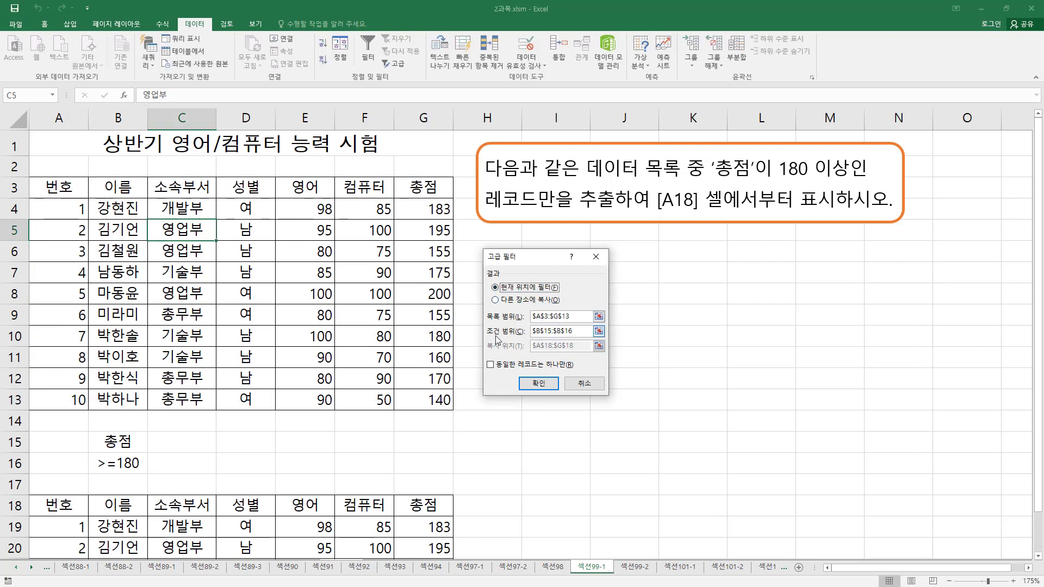
- Run the in-place advanced filter with list range A3:G13 and criteria range B15:B16
click(548, 316)
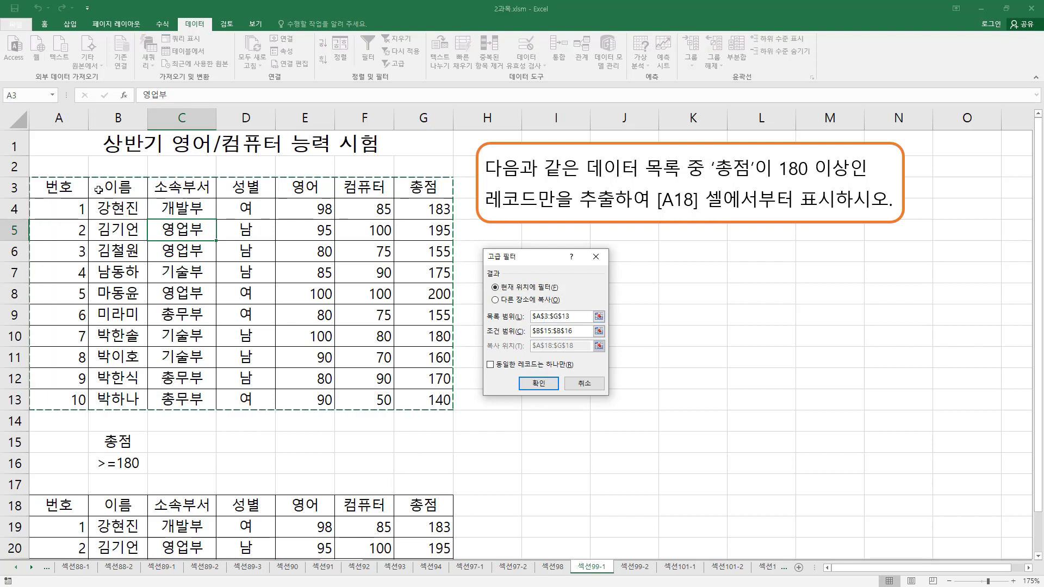
click(551, 330)
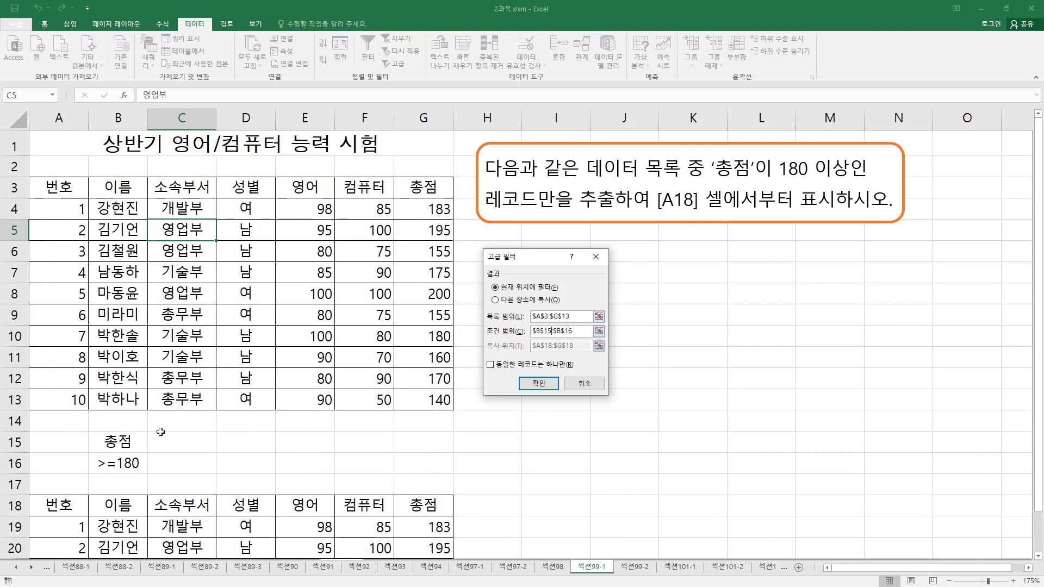
click(537, 383)
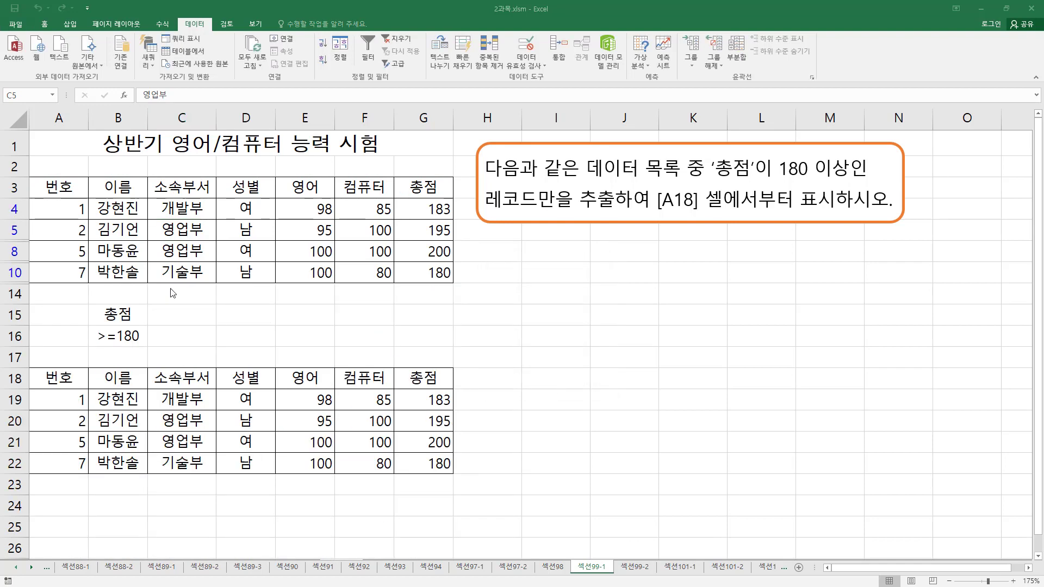
- Examine the records and row numbers of the score table filtered in place
mouse_move(27, 174)
mouse_down()
mouse_move(359, 278)
mouse_move(465, 292)
mouse_up()
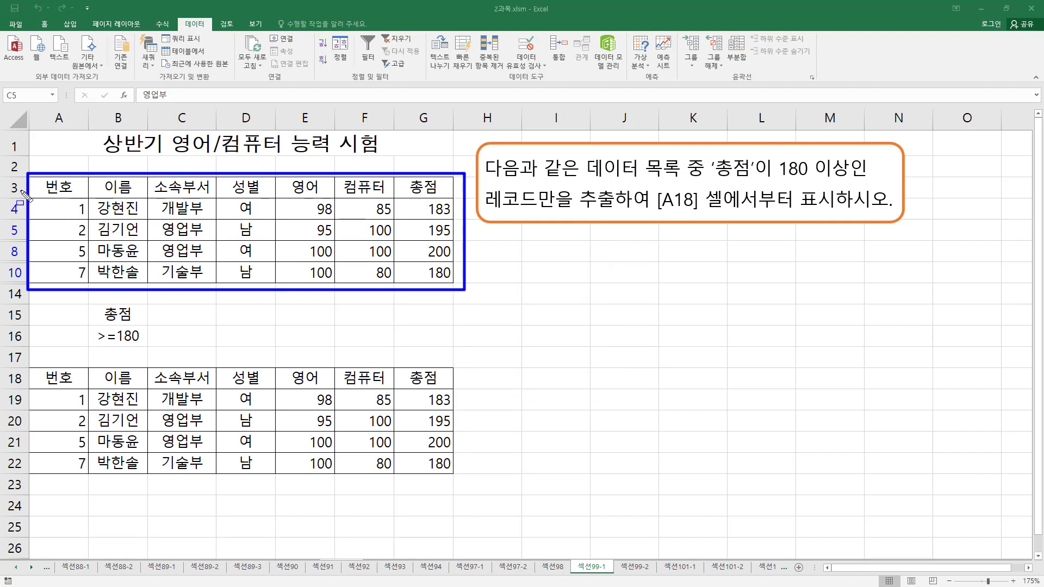
mouse_move(4, 175)
mouse_down()
mouse_move(40, 302)
mouse_move(29, 306)
mouse_up()
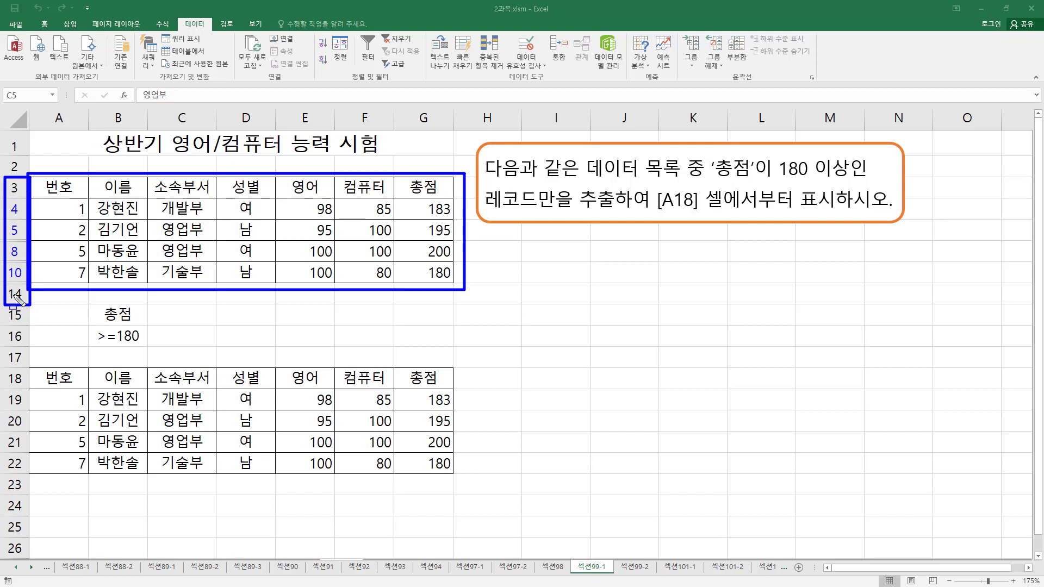
key(Escape)
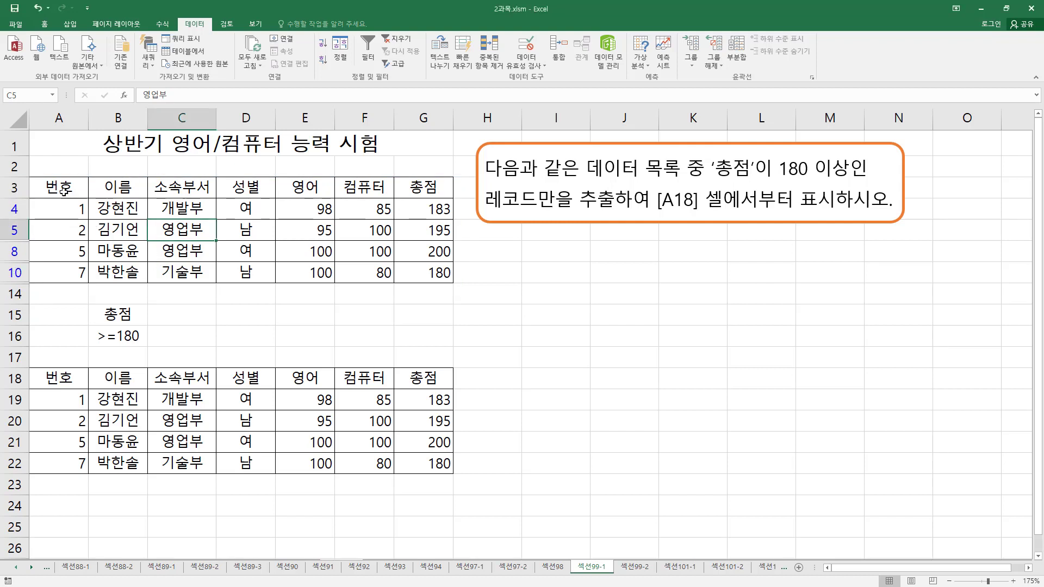
drag(60, 190, 411, 278)
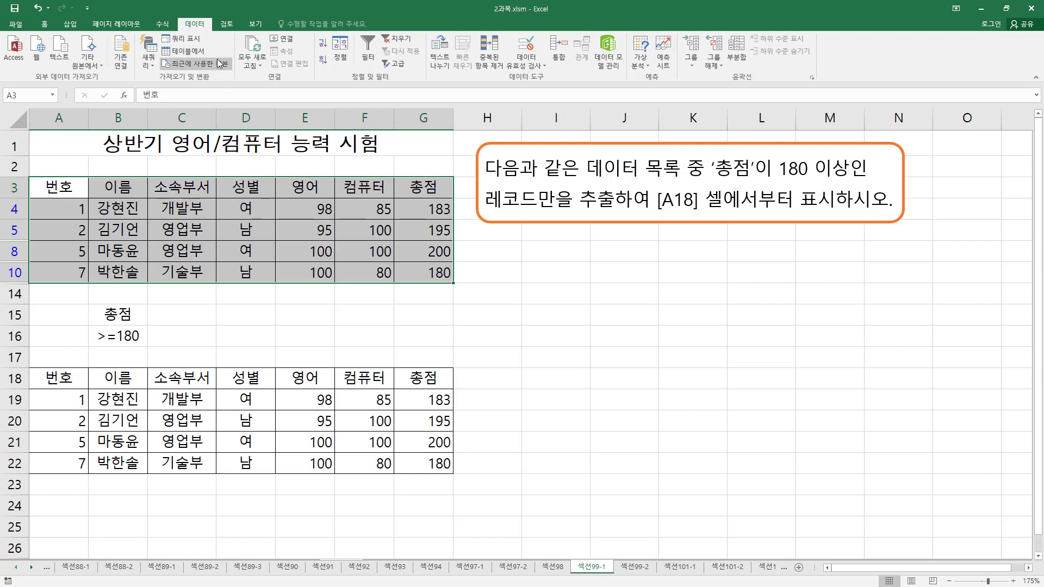
drag(179, 16, 212, 30)
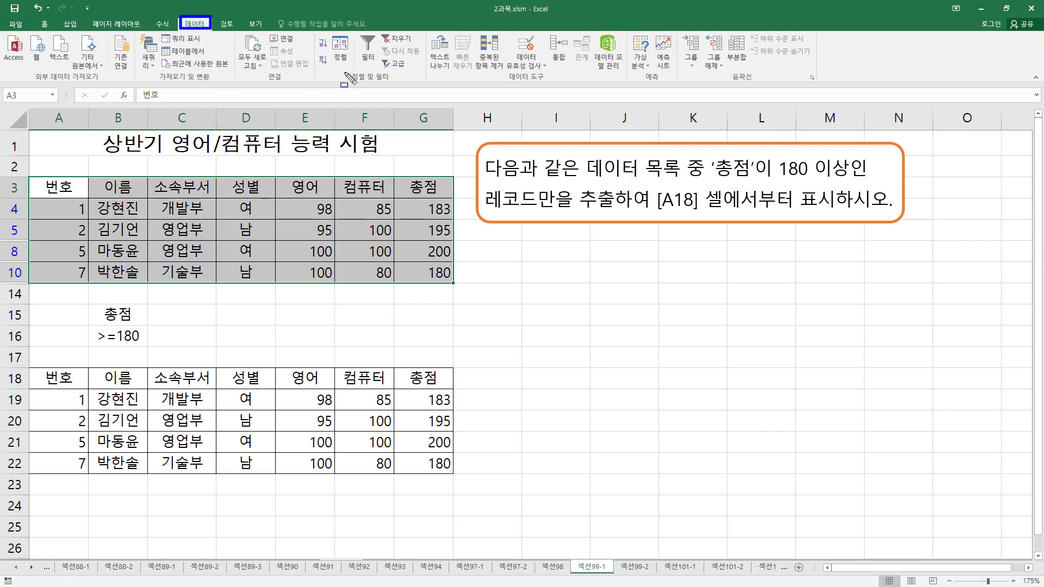
drag(348, 71, 394, 83)
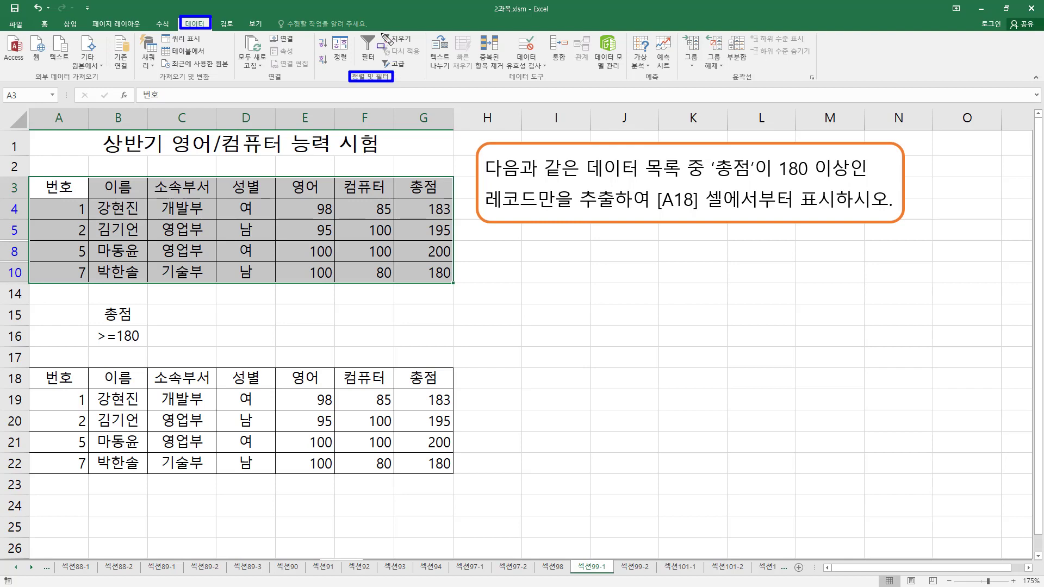
drag(379, 28, 416, 45)
key(Escape)
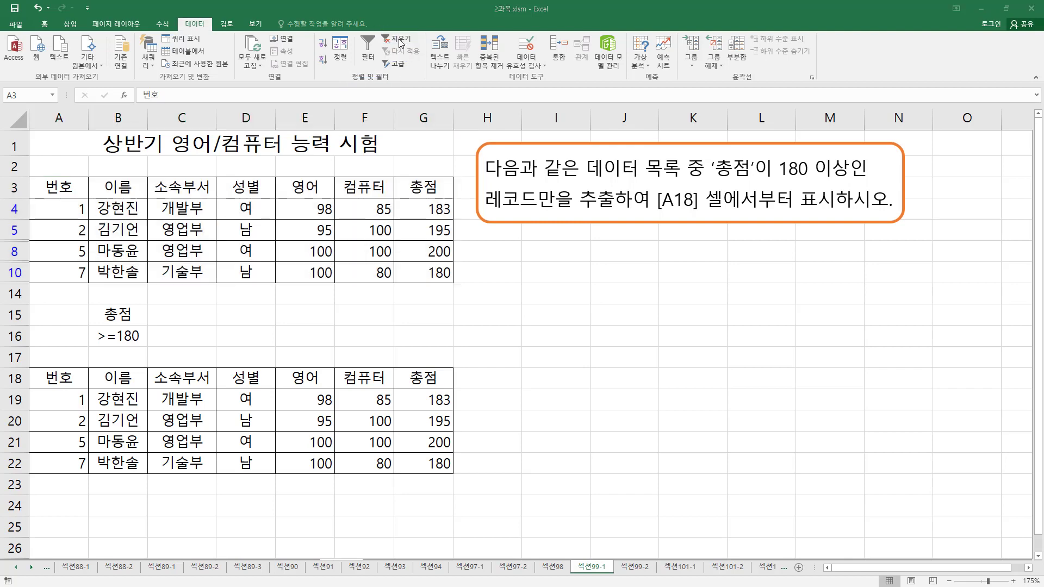
- Clear the in-place filter from the score table in A3:G13 and select a cell inside the table
click(397, 39)
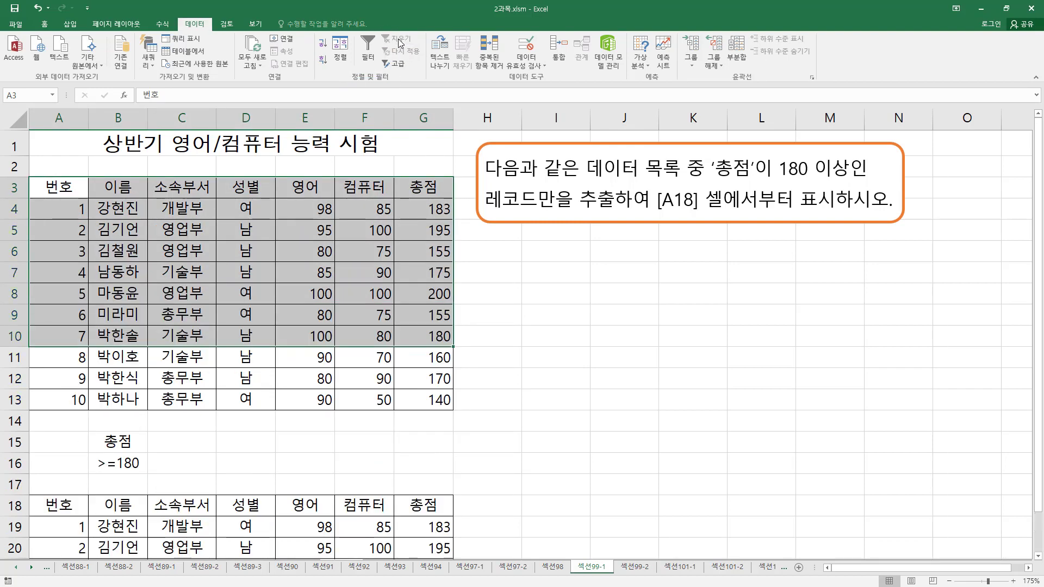
click(171, 291)
key(ctrl+2)
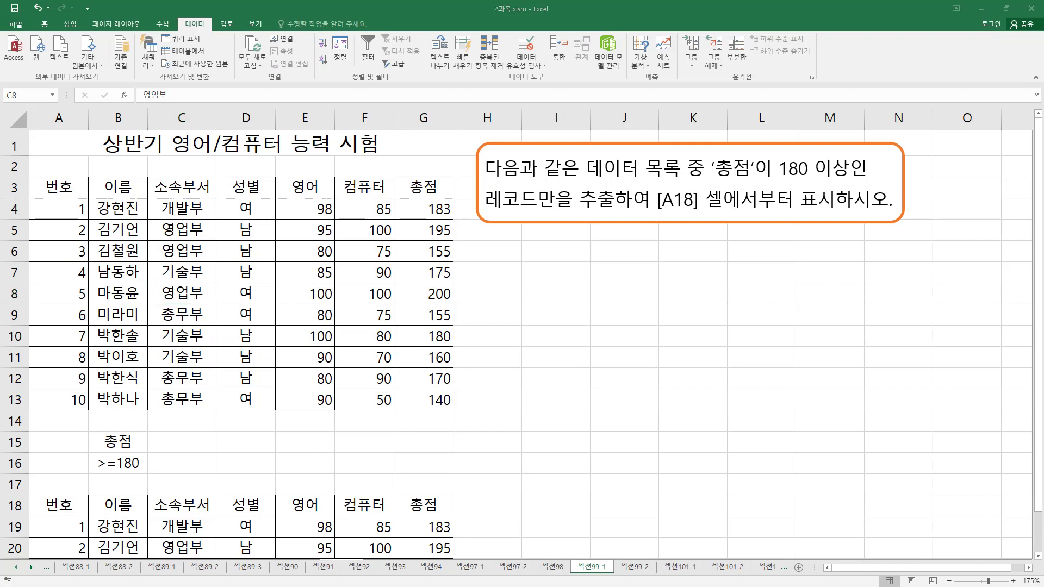
- Examine the advanced filter's result location, range settings and unique-records option for the score table, and close it without filtering
click(324, 237)
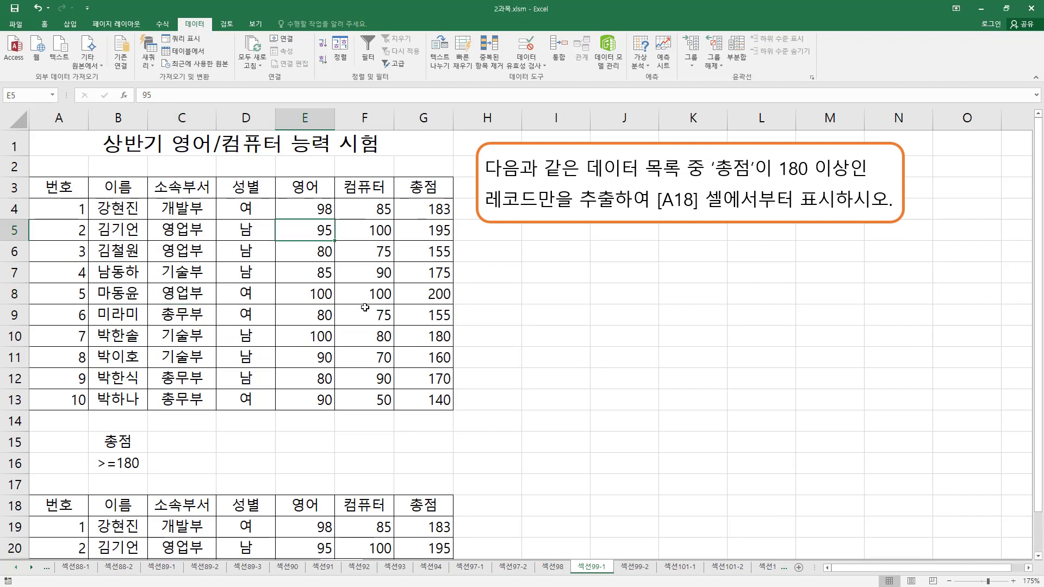
click(396, 66)
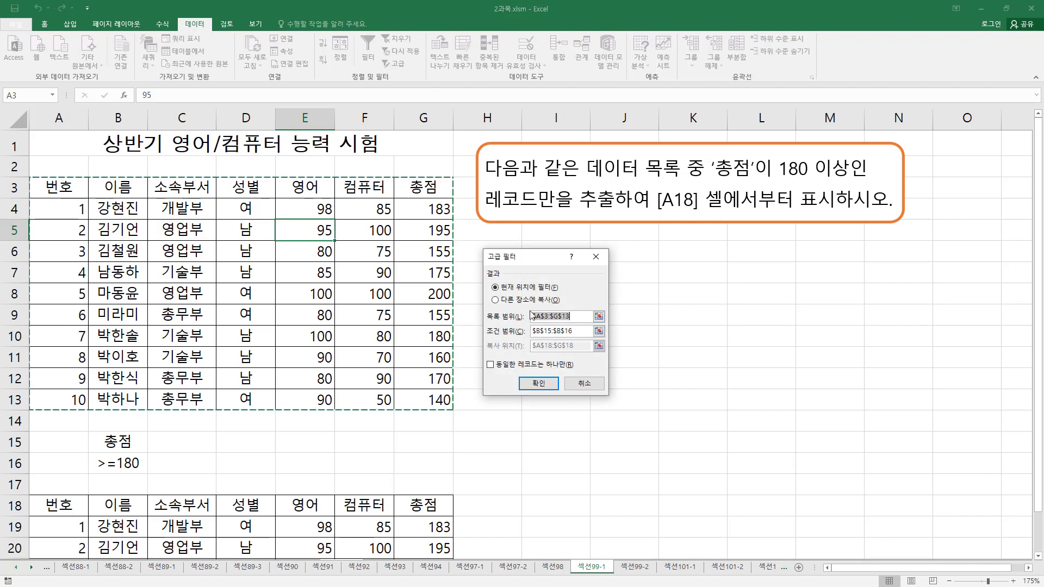
drag(481, 264, 583, 306)
mouse_move(478, 309)
mouse_down()
mouse_move(534, 341)
mouse_move(536, 357)
mouse_move(615, 358)
mouse_up()
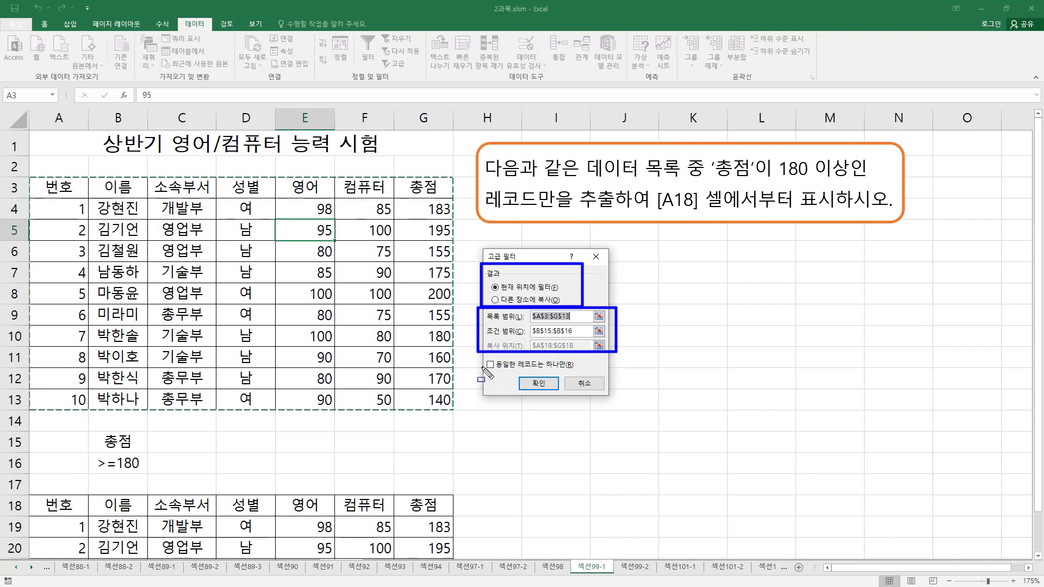
drag(486, 371, 571, 372)
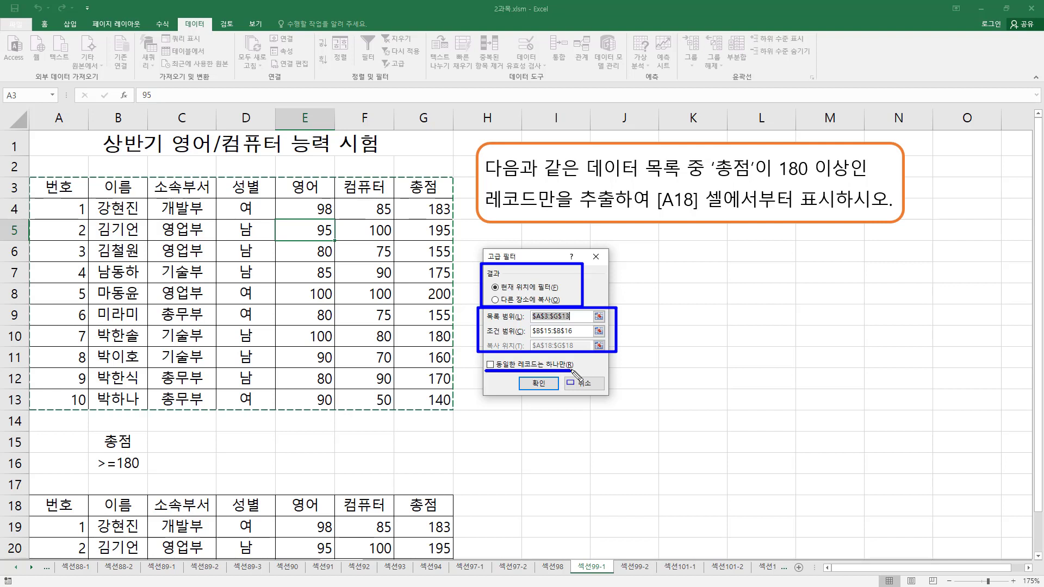
key(Escape)
click(571, 385)
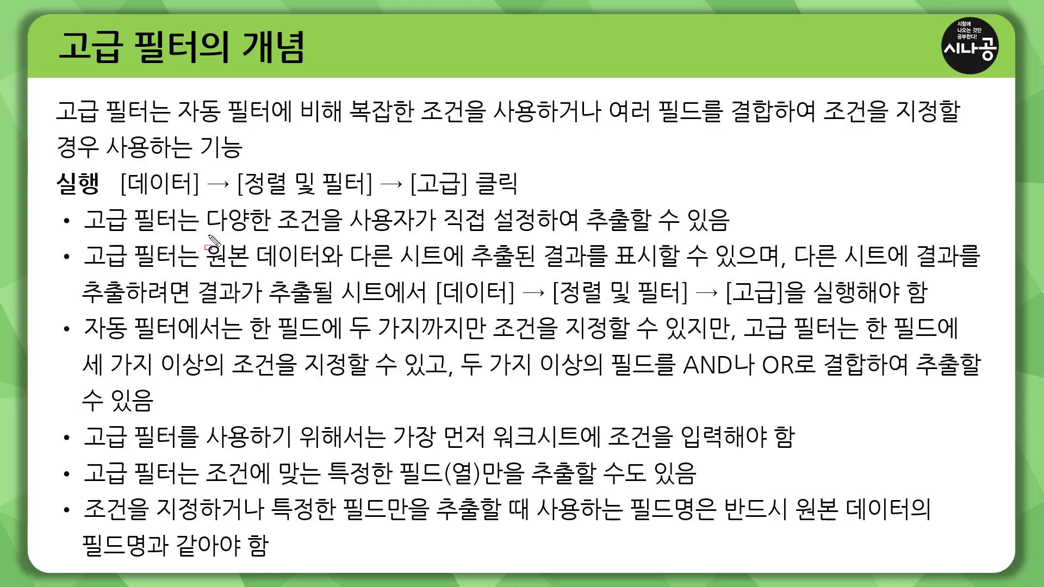
mouse_move(206, 235)
mouse_down()
mouse_move(345, 235)
mouse_move(357, 222)
mouse_move(634, 233)
mouse_up()
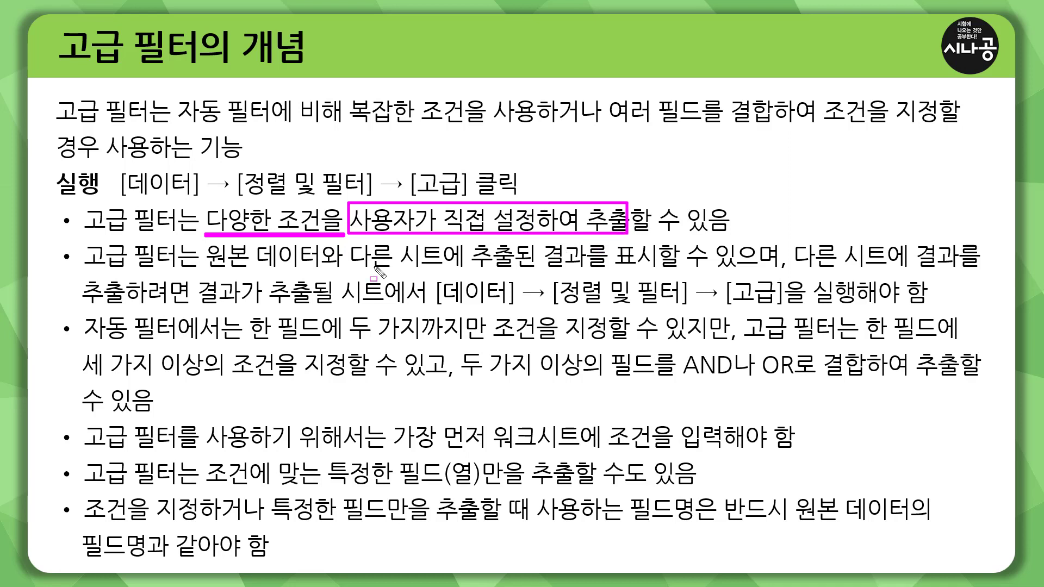